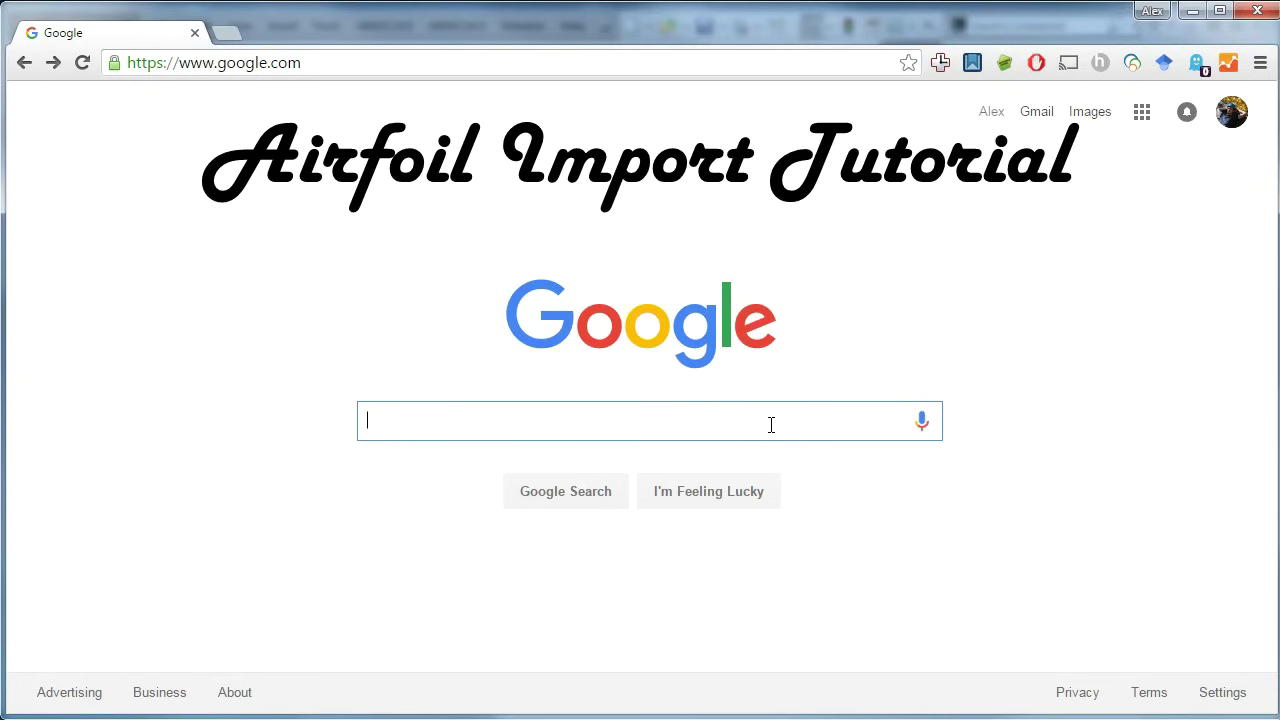
Search Google for 'naca 63-212' using the autocomplete suggestion
text(naca)
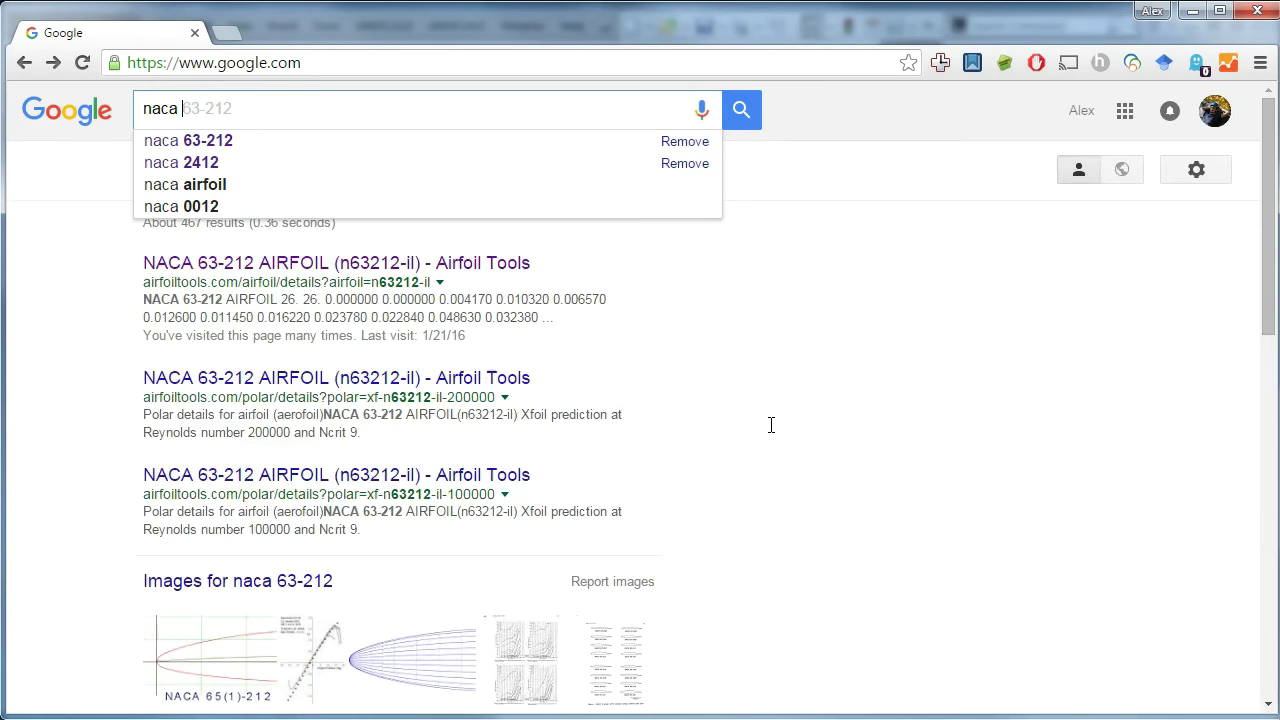
key(Down)
key(Return)
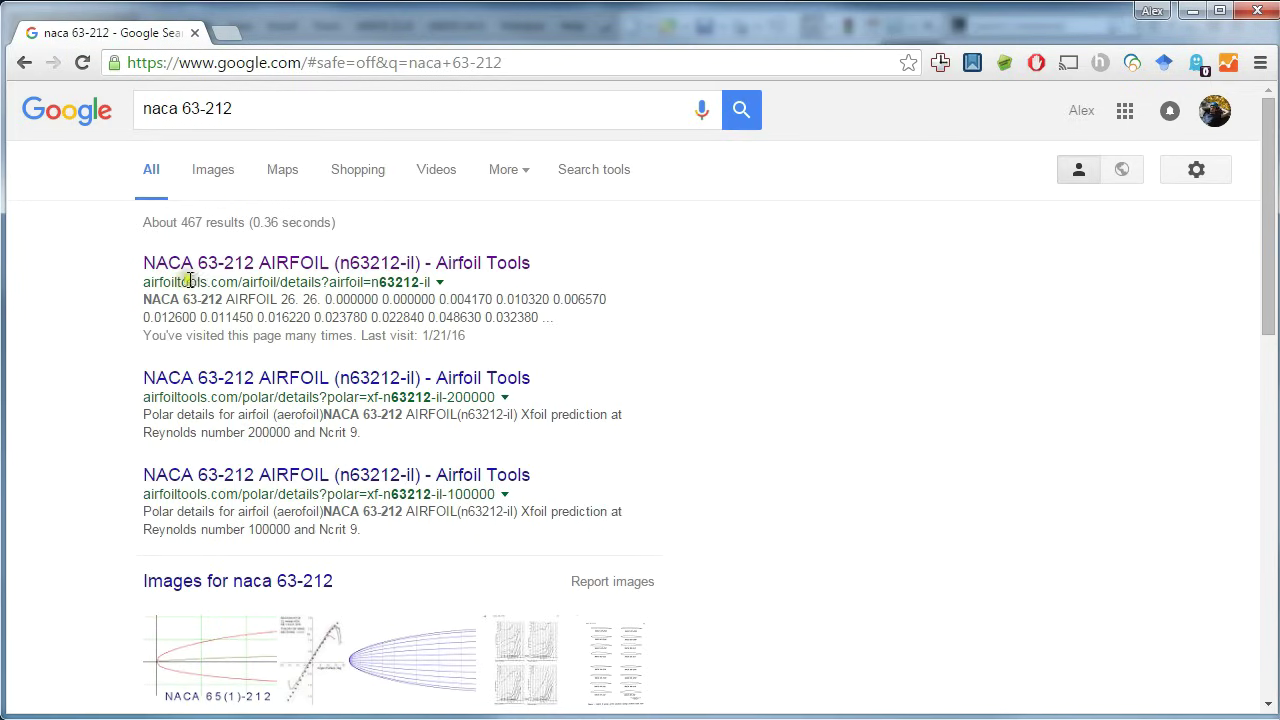
Open the NACA 63-212 Selig-format dat file on Airfoil Tools and copy all its coordinate lines
click(215, 262)
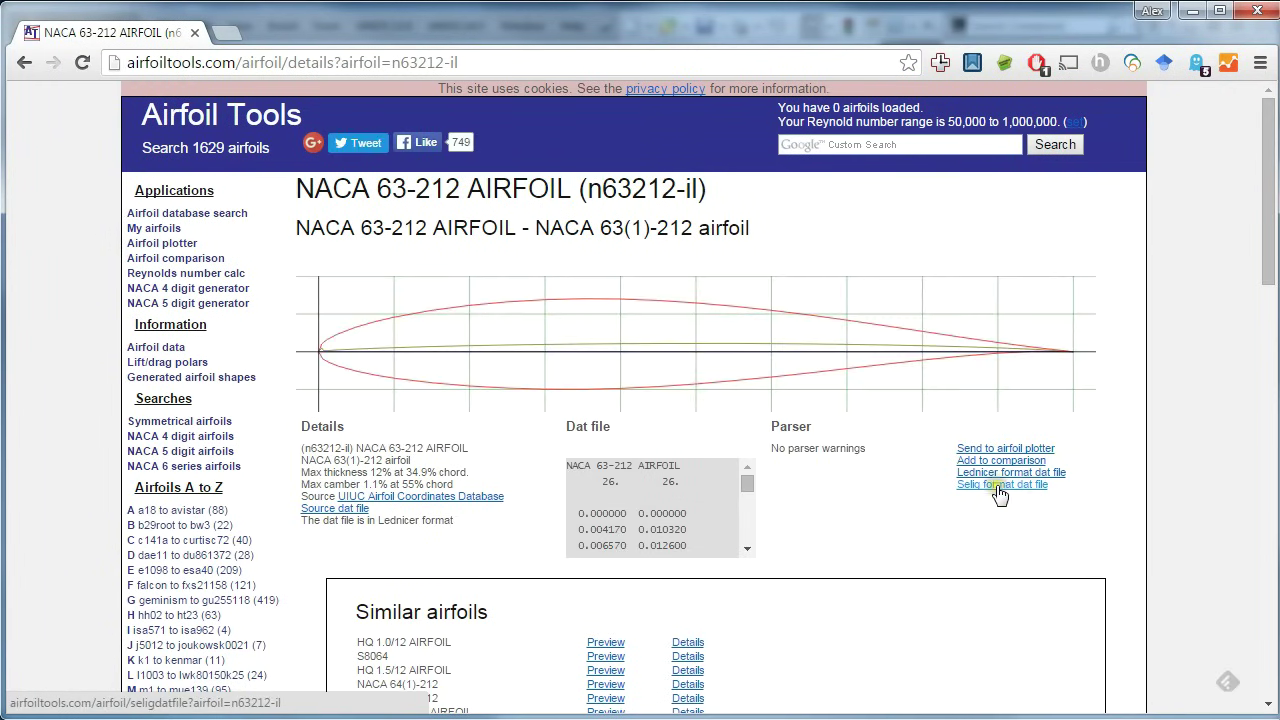
click(1035, 485)
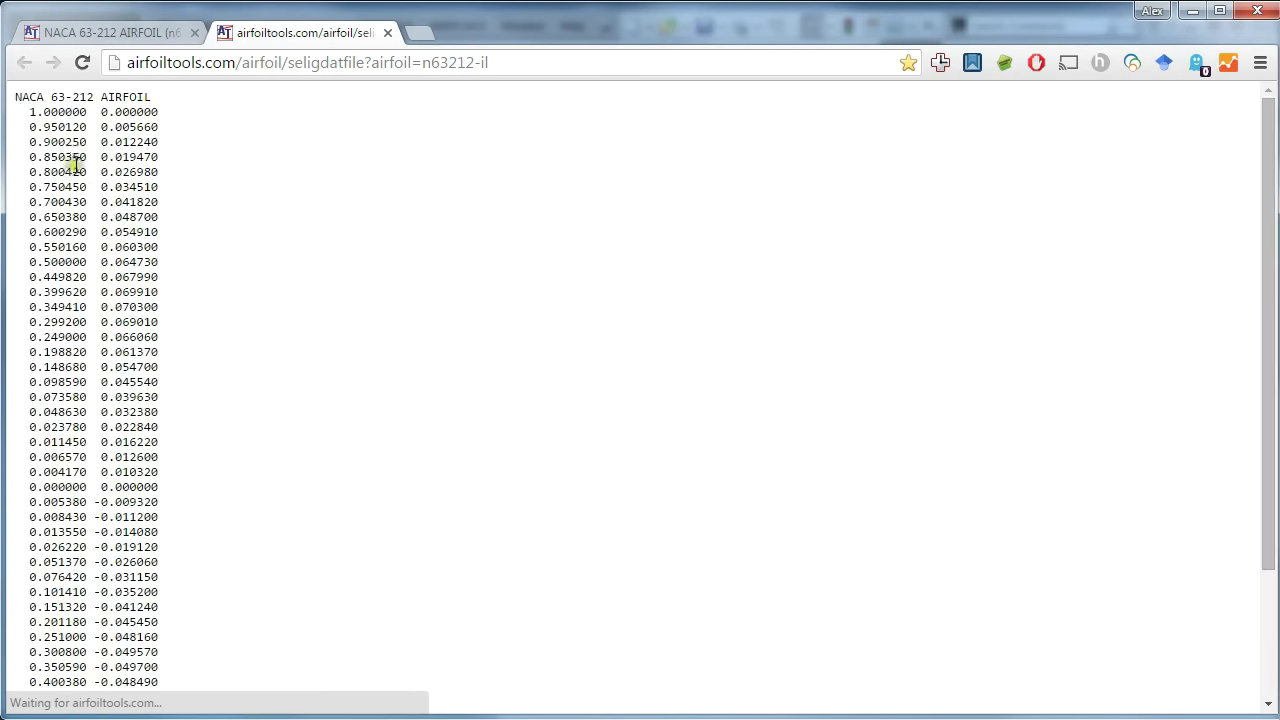
drag(10, 106, 201, 690)
scroll(174, 106, down, 3)
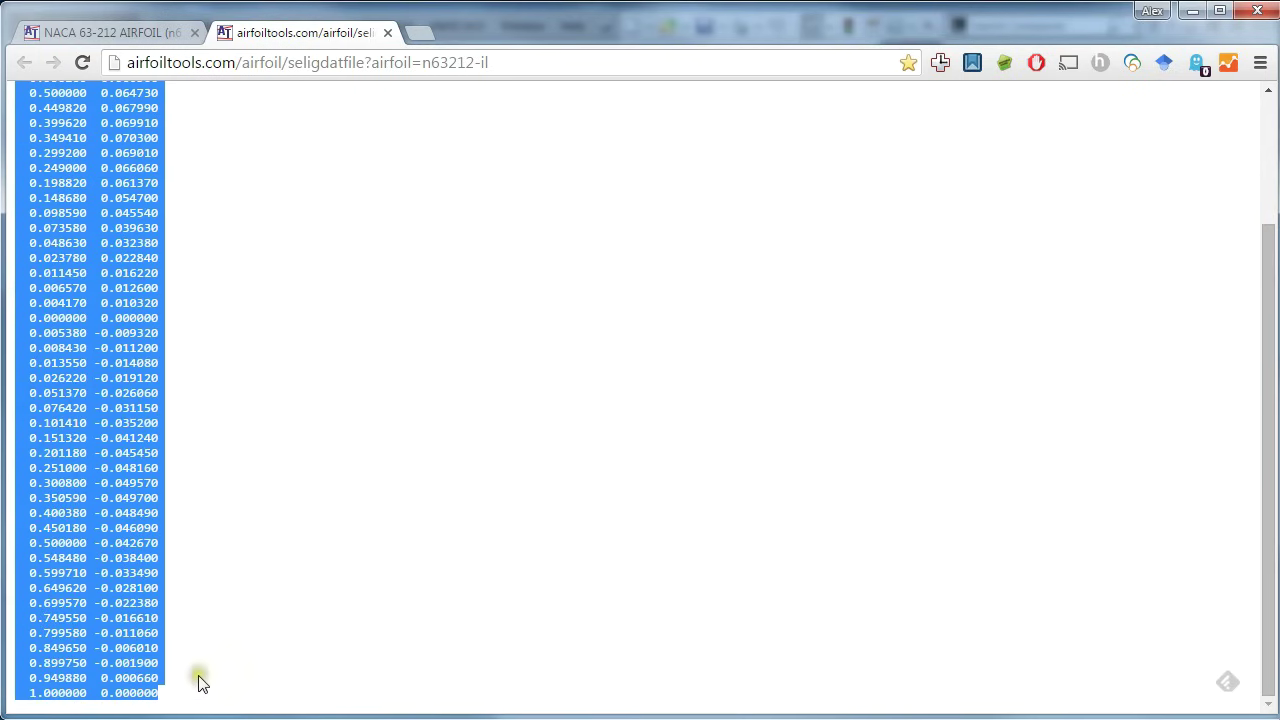
right_click(101, 567)
click(140, 580)
Paste the copied airfoil coordinates into cell A1 of the Excel workbook
key(alt+Tab)
mouse_move(779, 489)
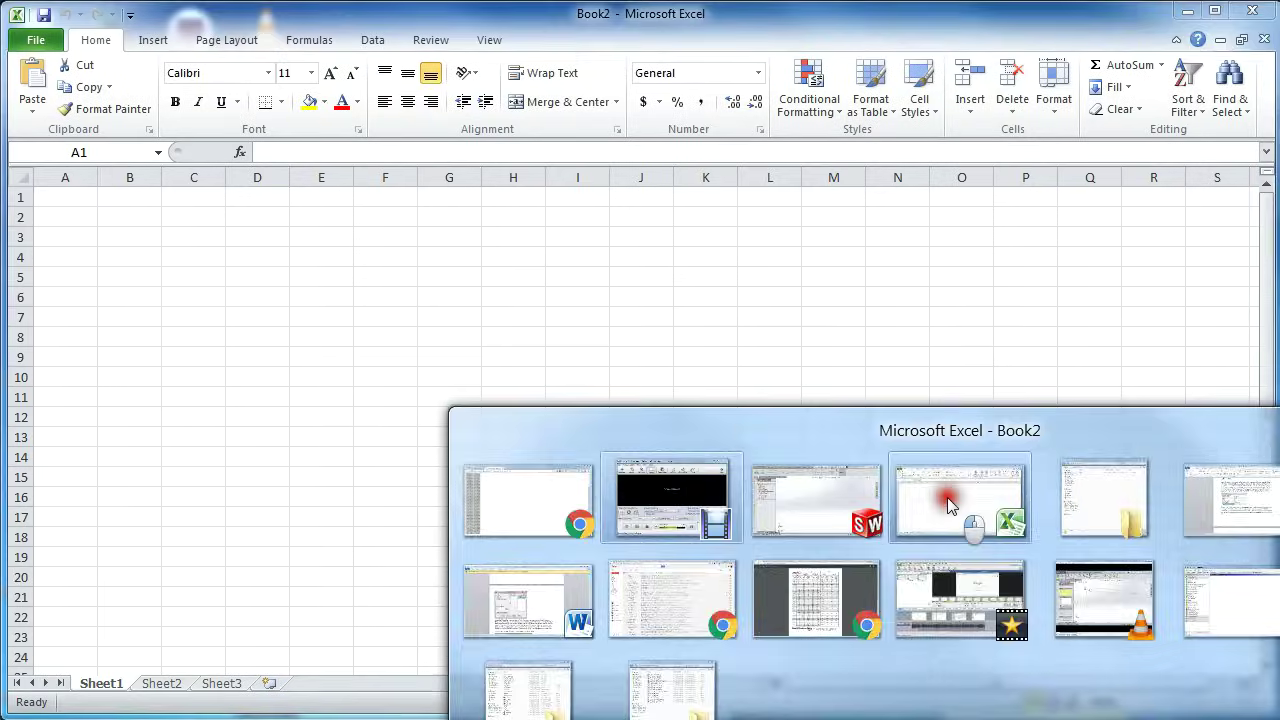
click(947, 497)
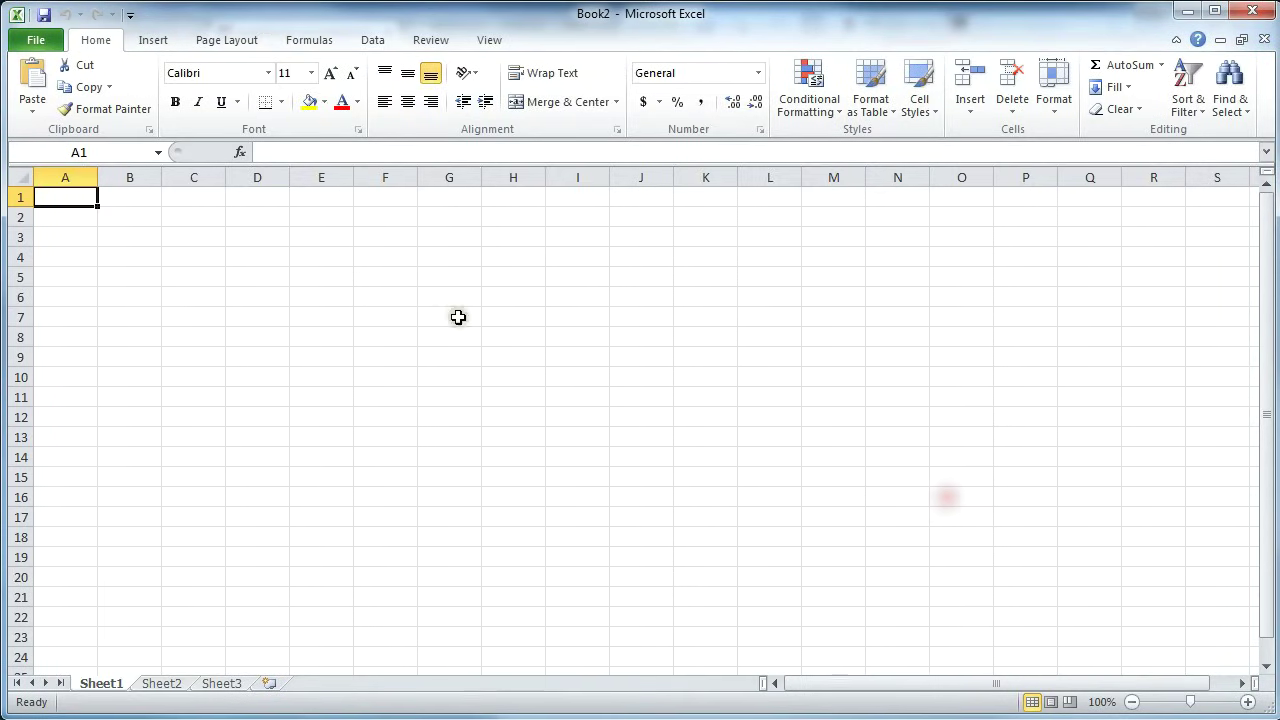
key(ctrl+v)
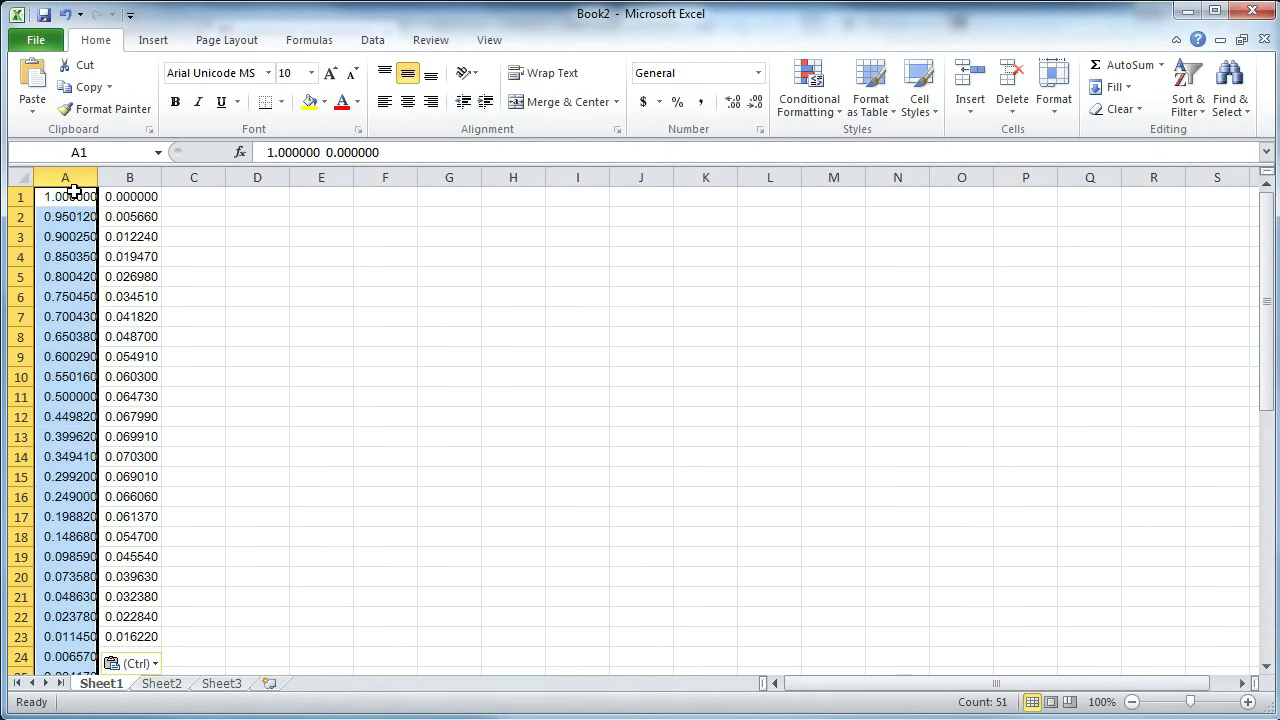
click(101, 196)
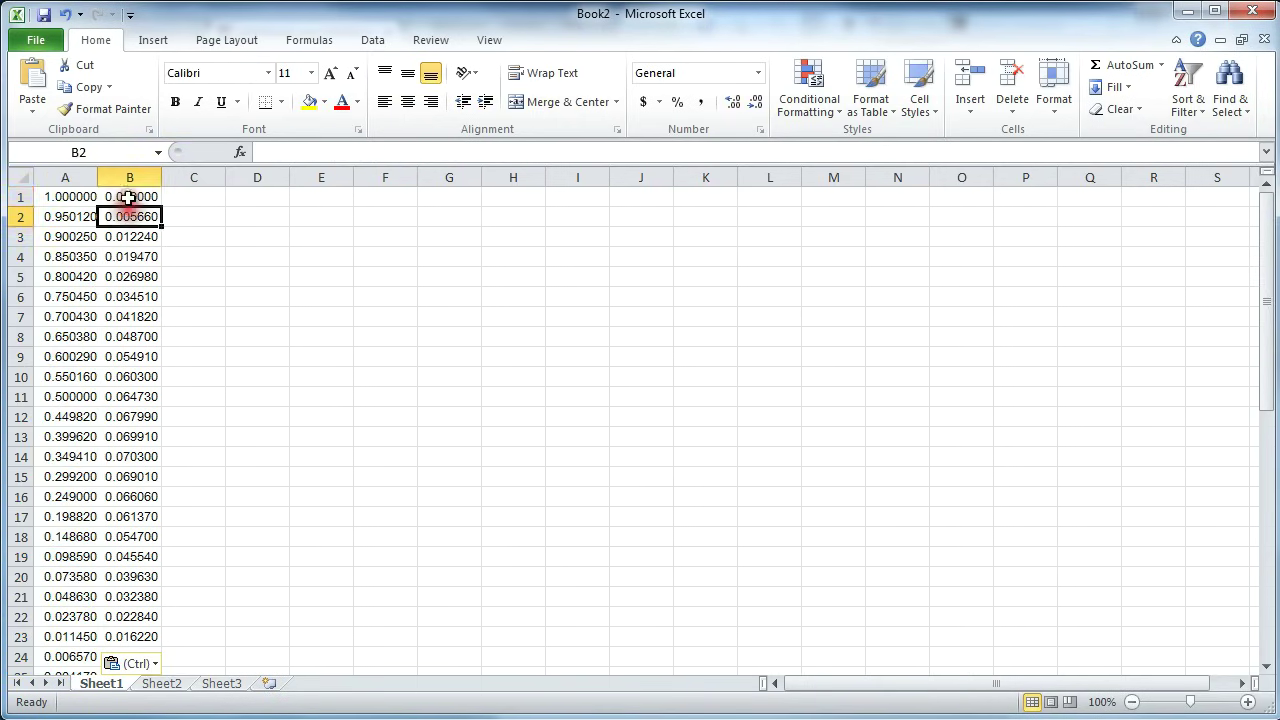
click(58, 196)
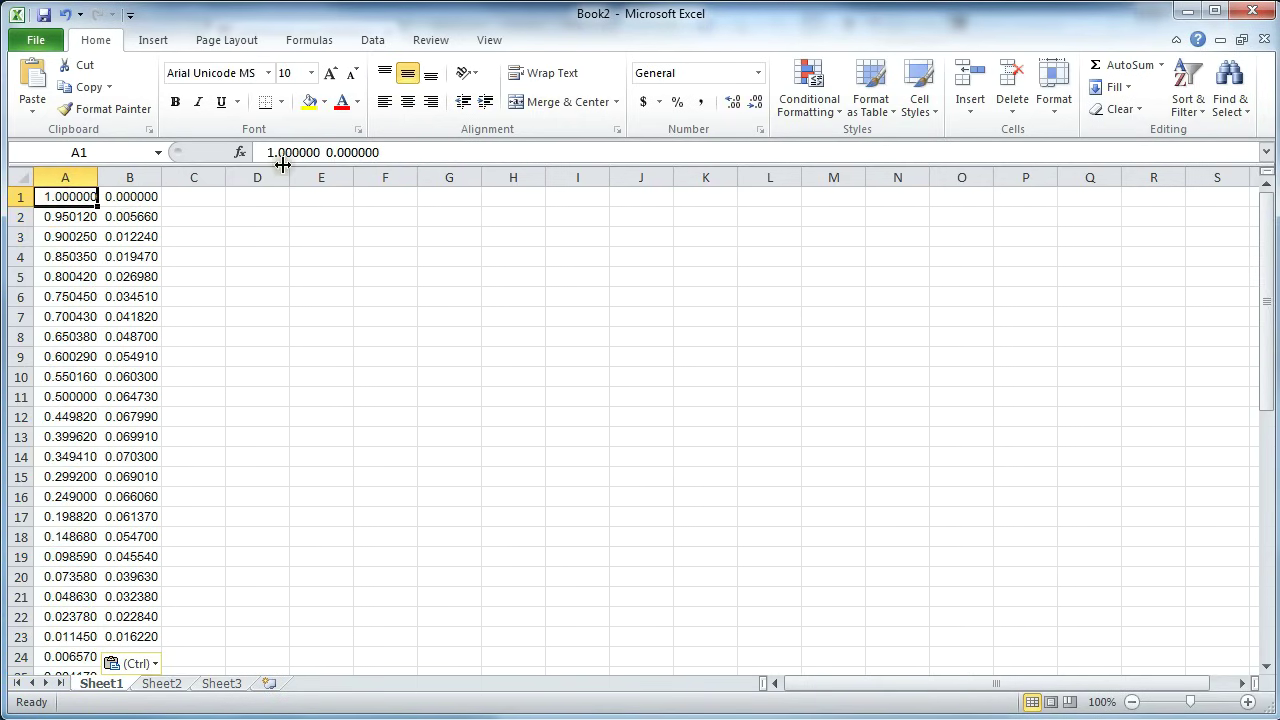
drag(427, 148, 200, 152)
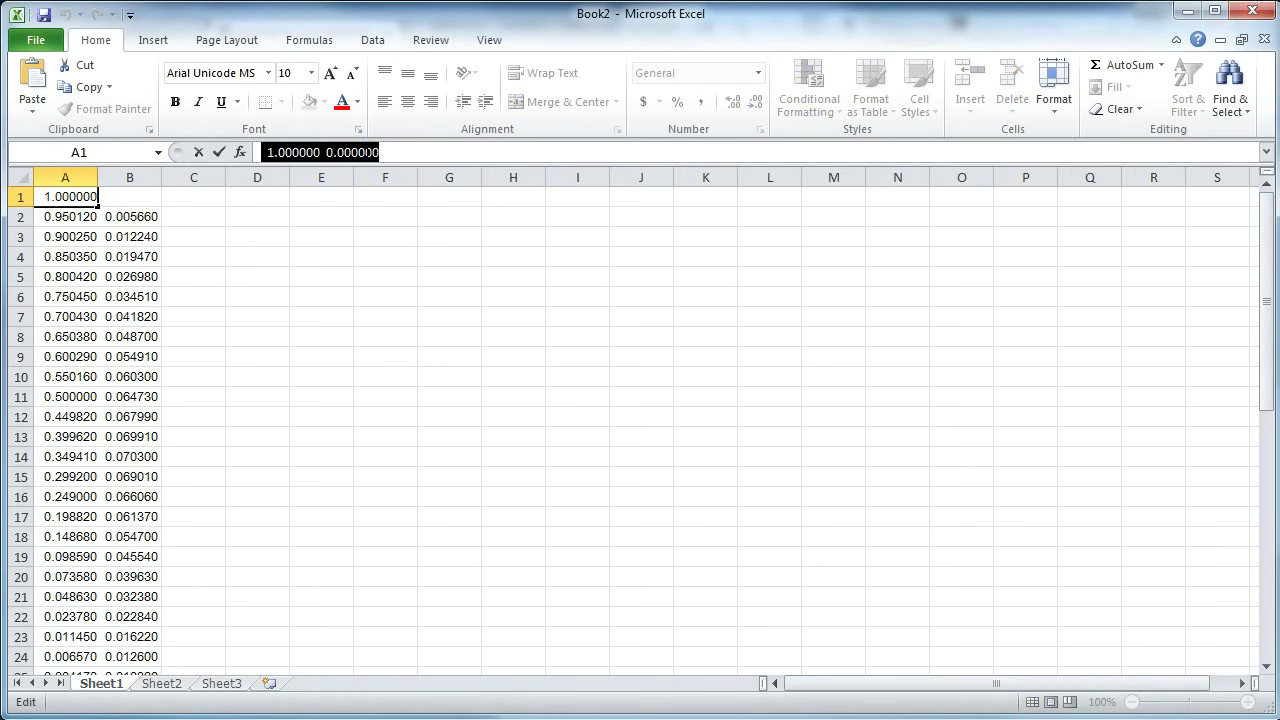
click(358, 268)
Split column A into separate numeric x and y columns with Text to Columns, Delimited
click(75, 173)
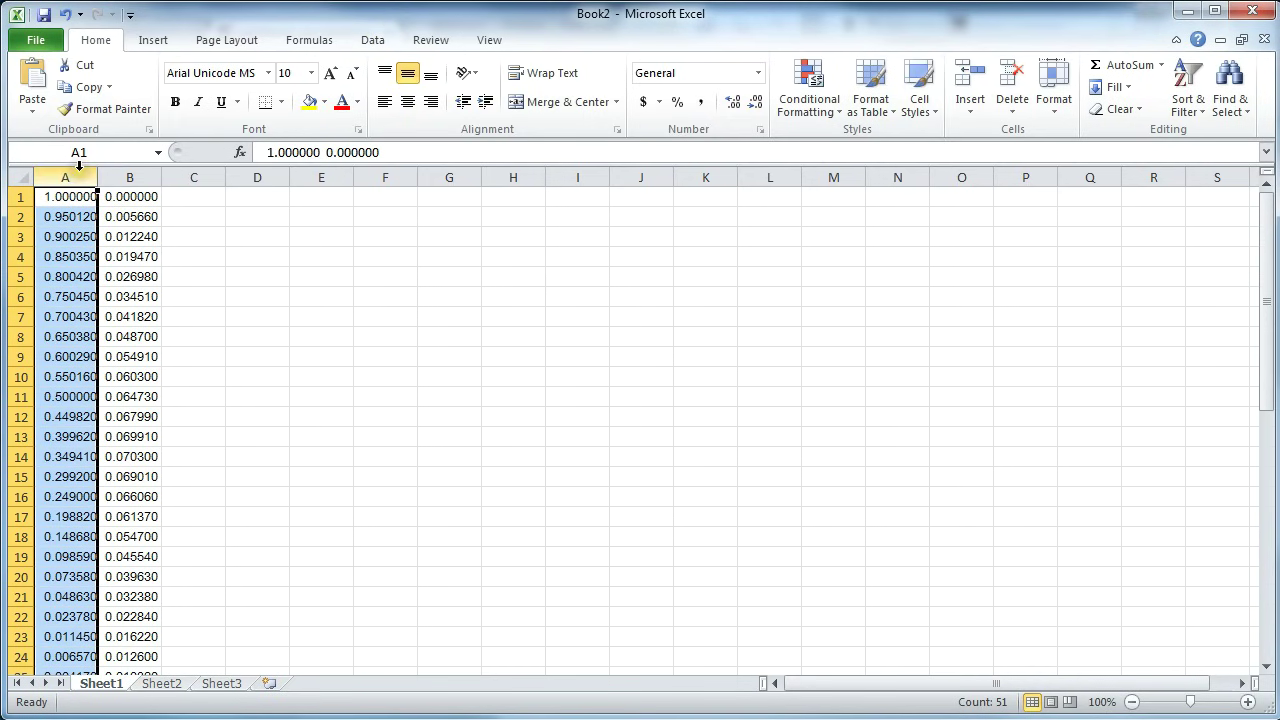
click(368, 38)
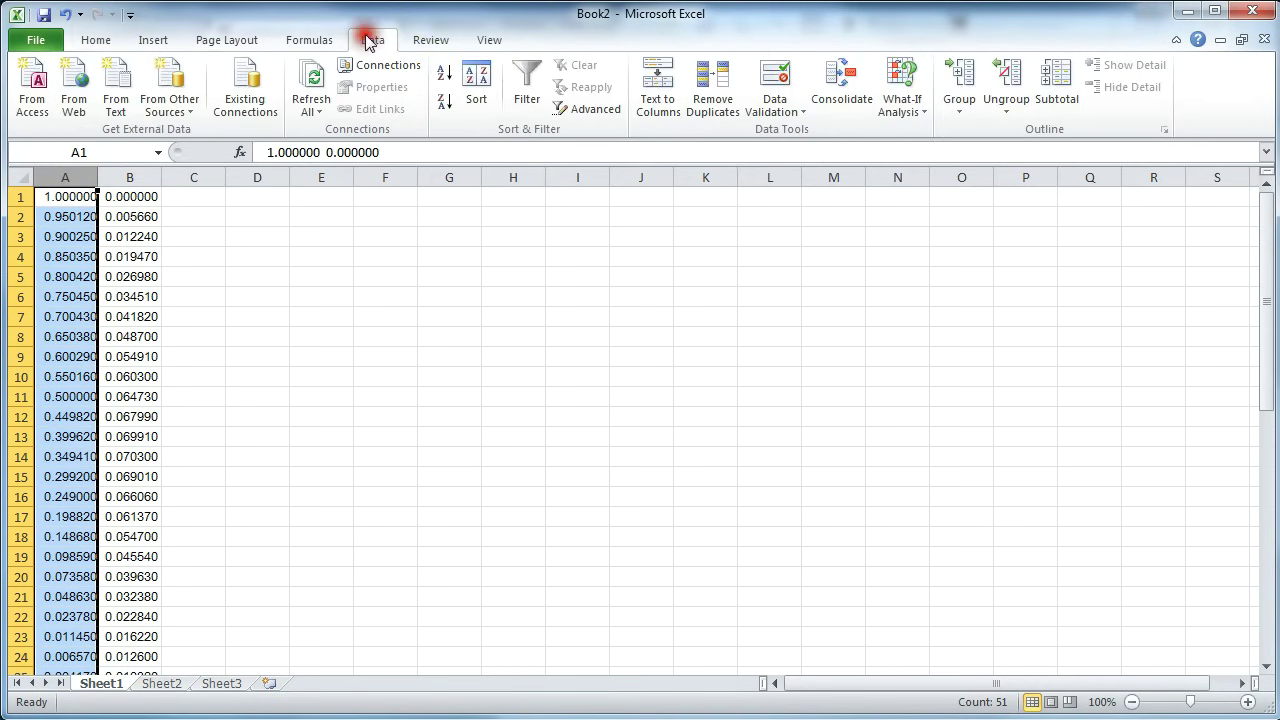
click(662, 88)
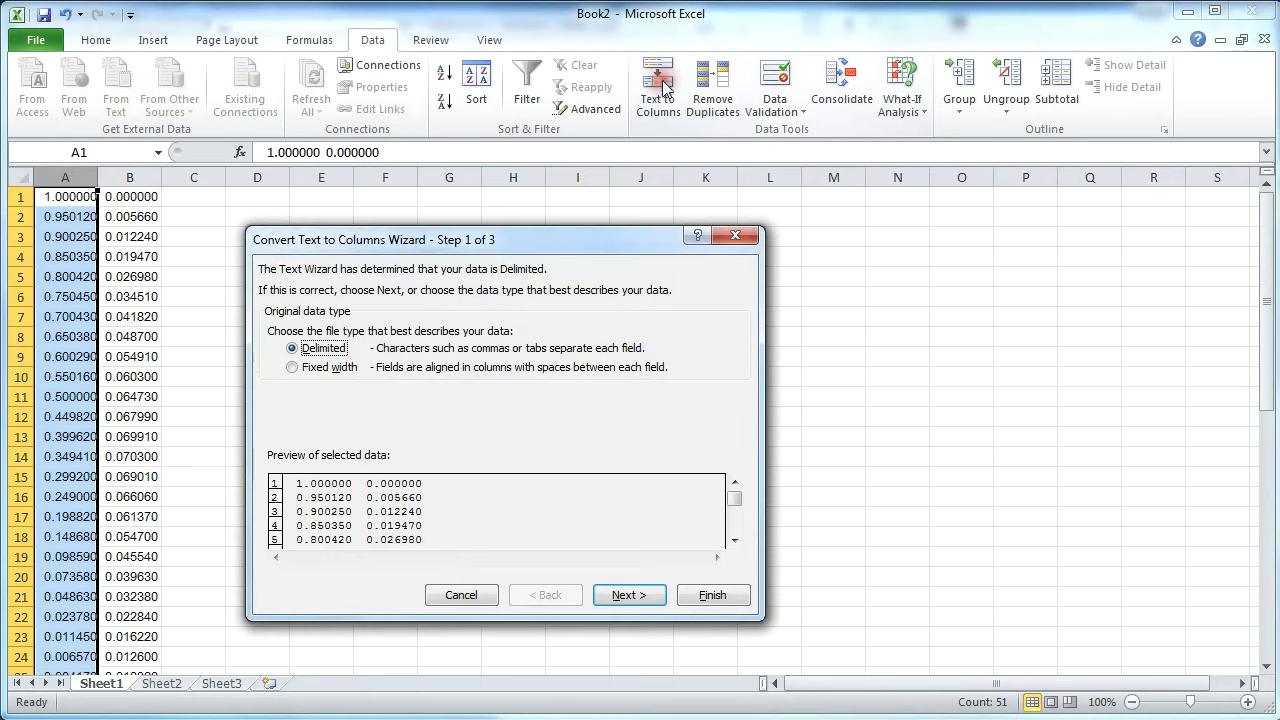
click(617, 596)
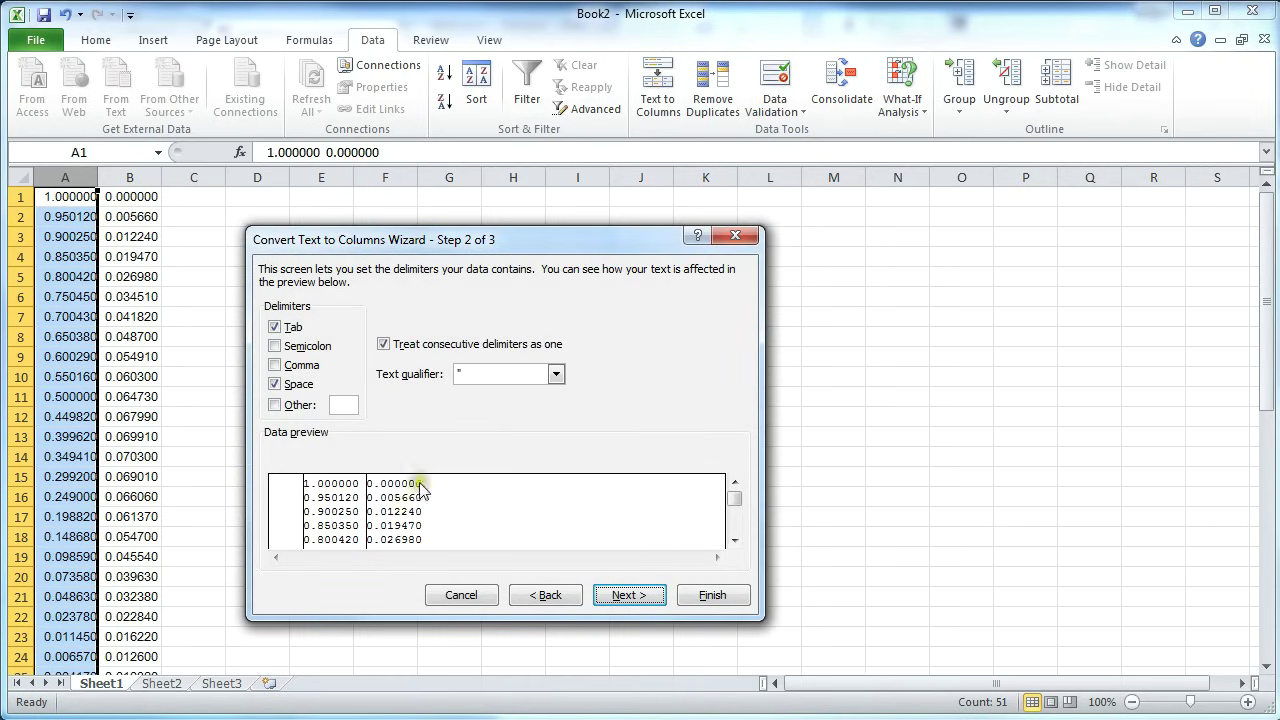
click(712, 595)
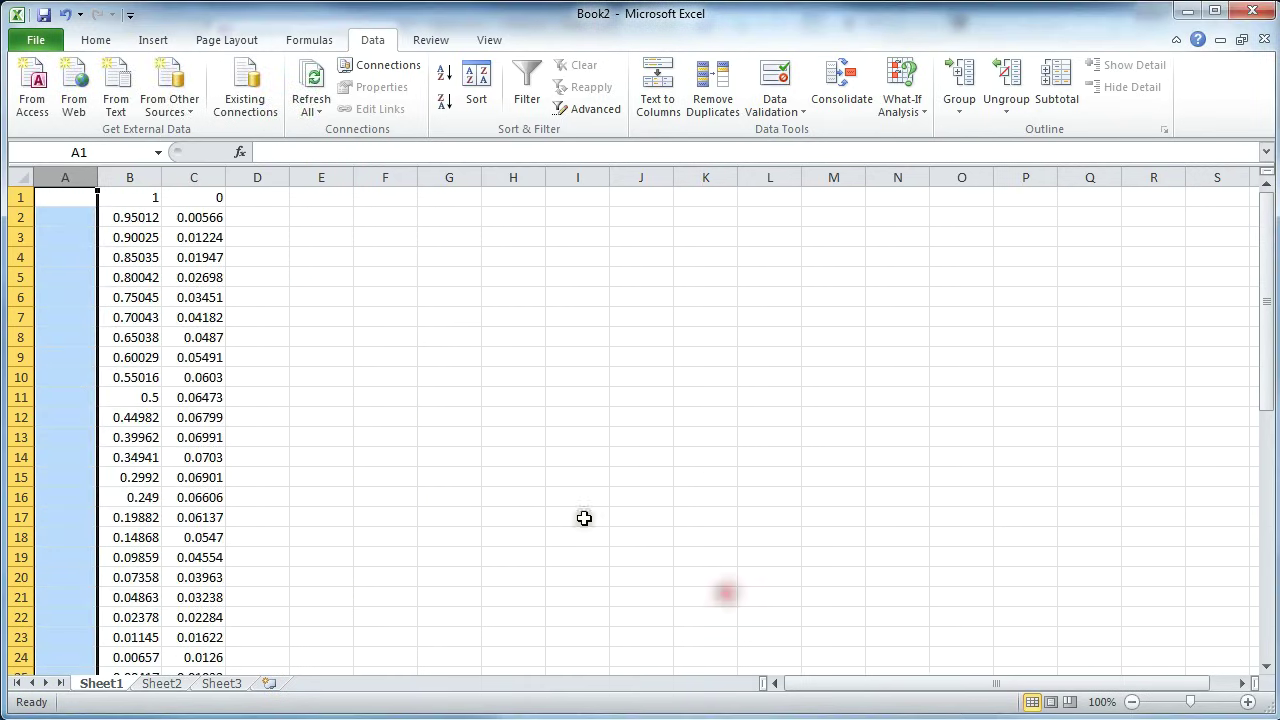
Delete the empty column A and fill column C with 0 for every coordinate row
right_click(68, 175)
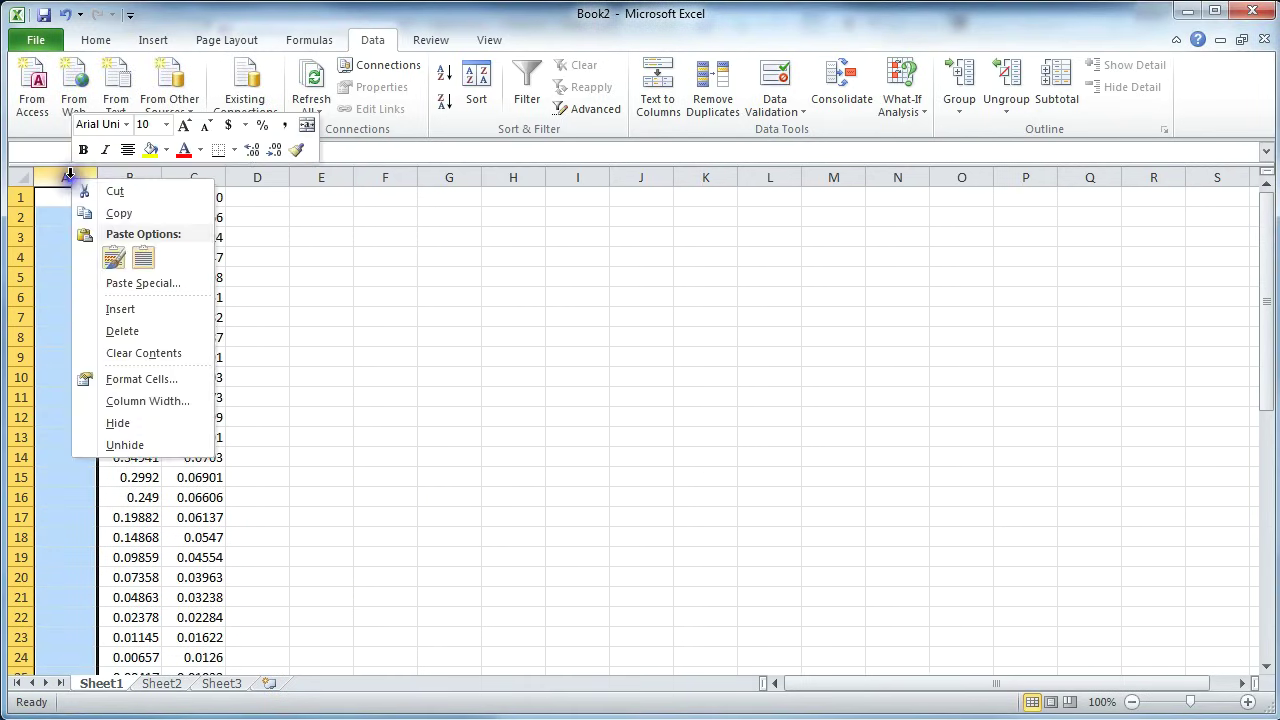
click(155, 330)
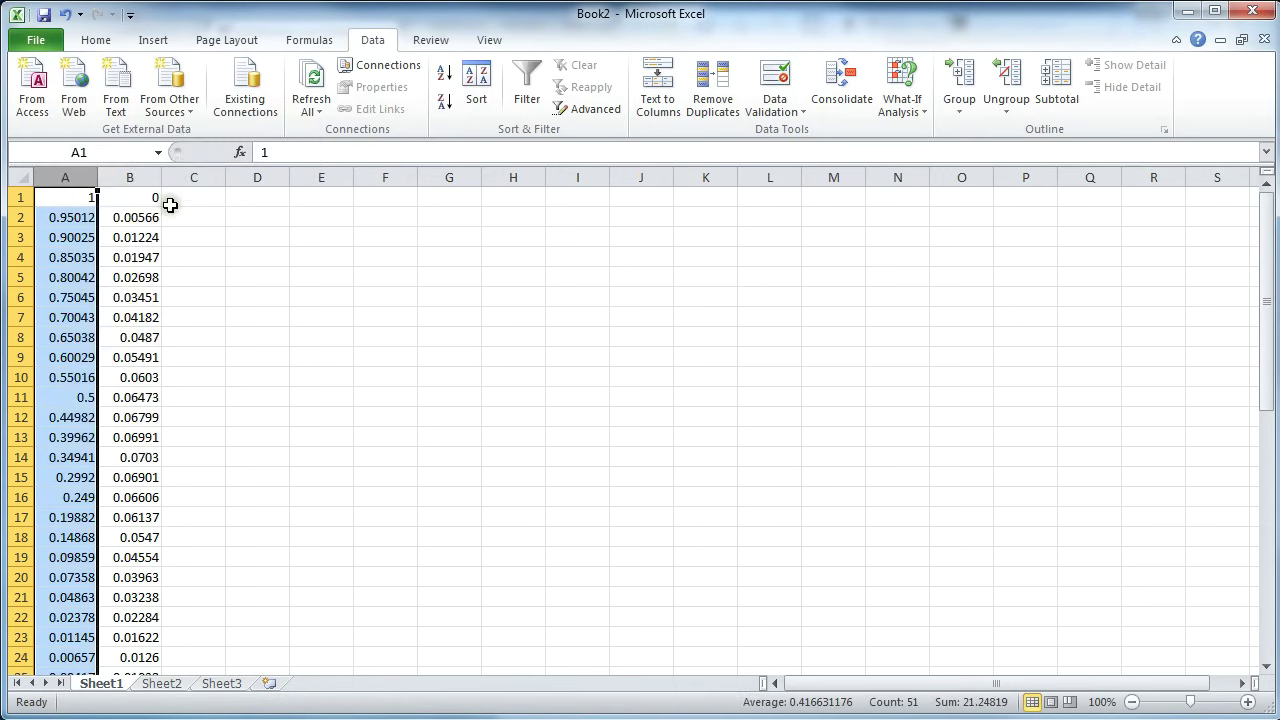
click(69, 172)
click(135, 173)
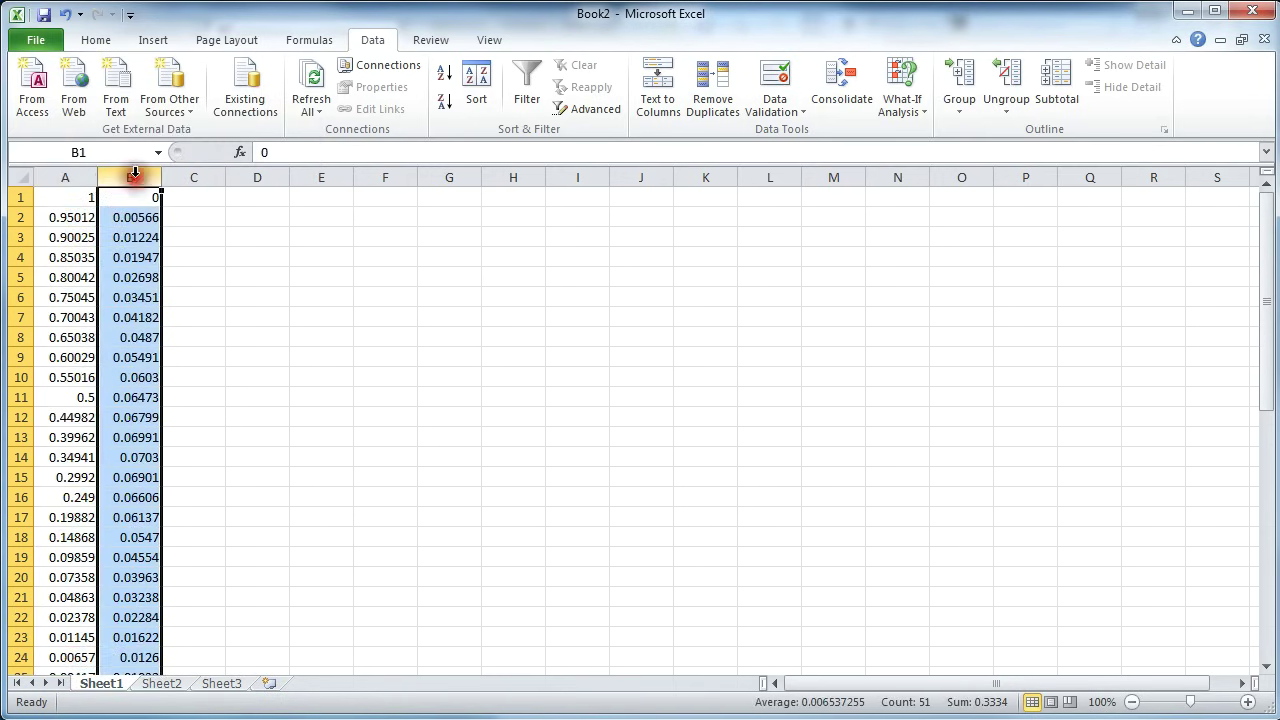
click(191, 195)
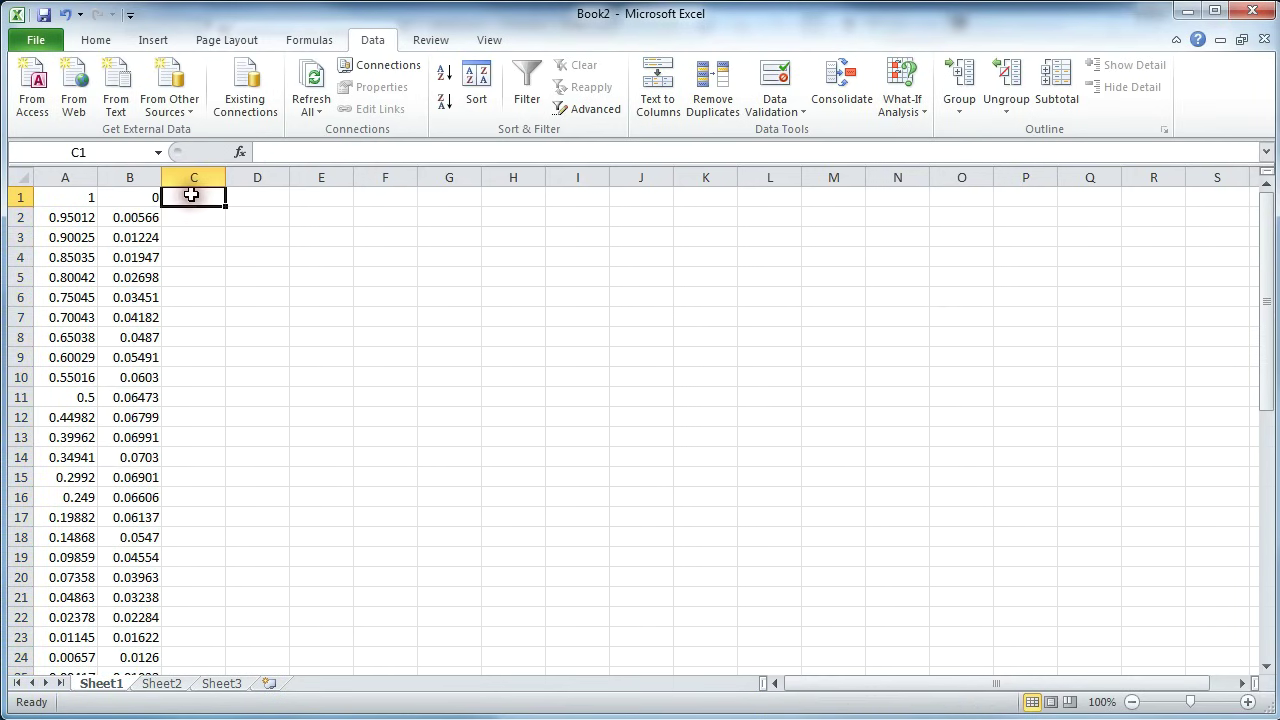
text(0)
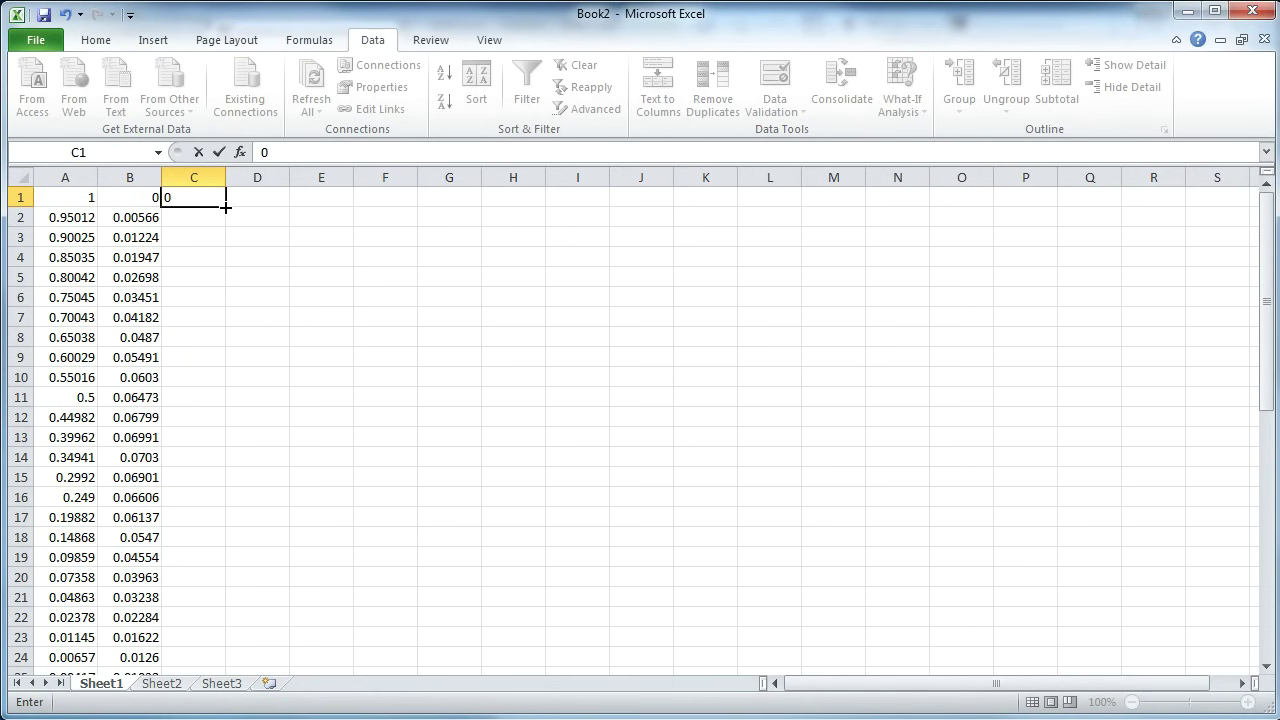
click(223, 200)
double_click(225, 206)
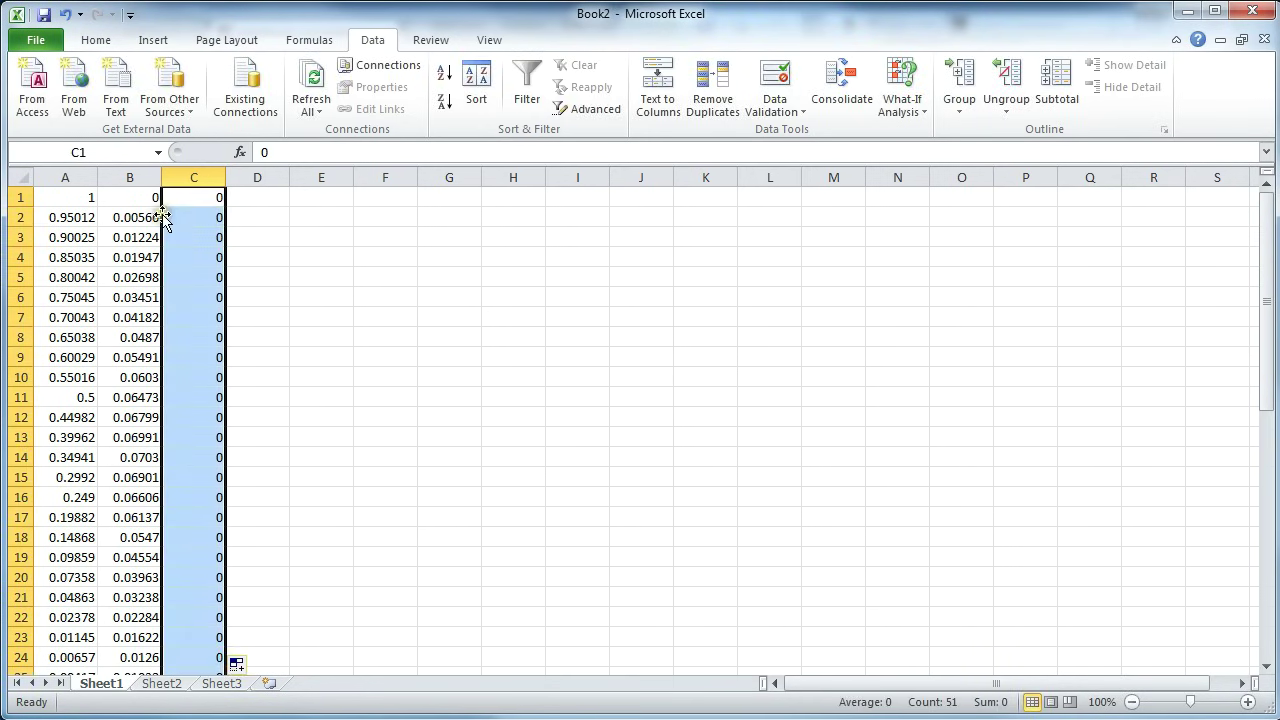
Review the x, y, z rows from the leading edge down to the trailing-edge point in row 51
click(75, 202)
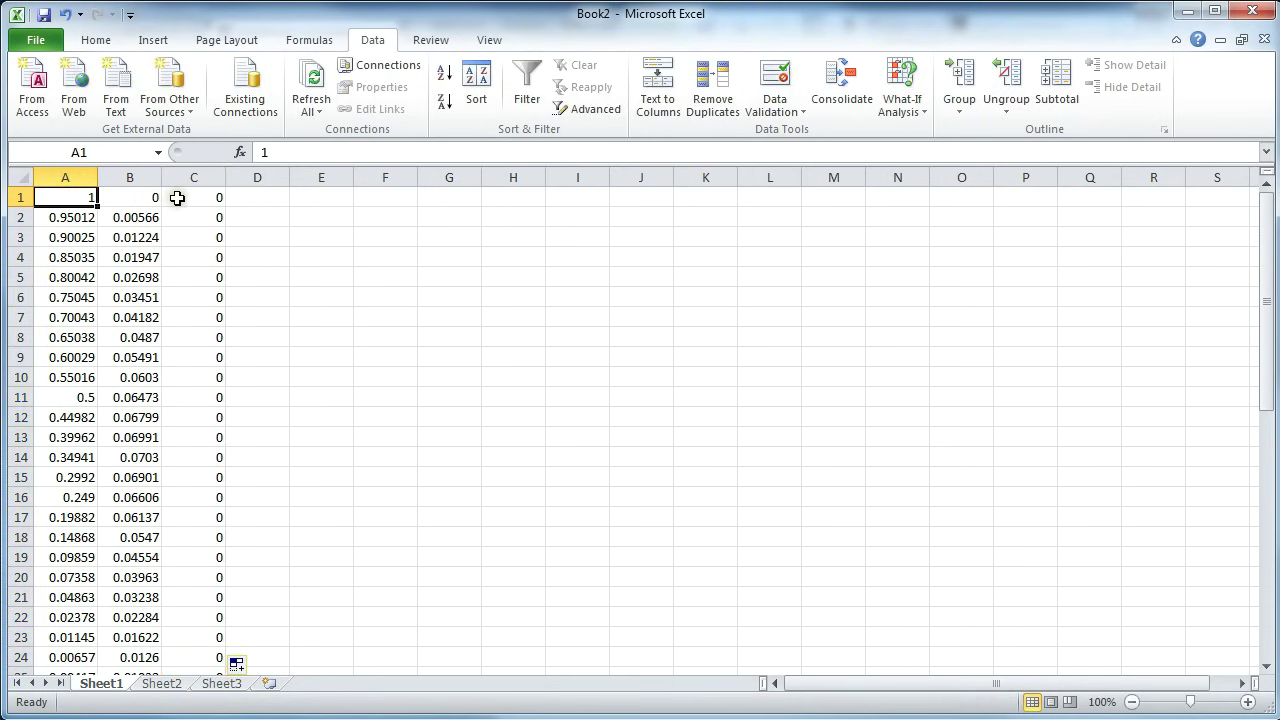
drag(51, 196, 200, 195)
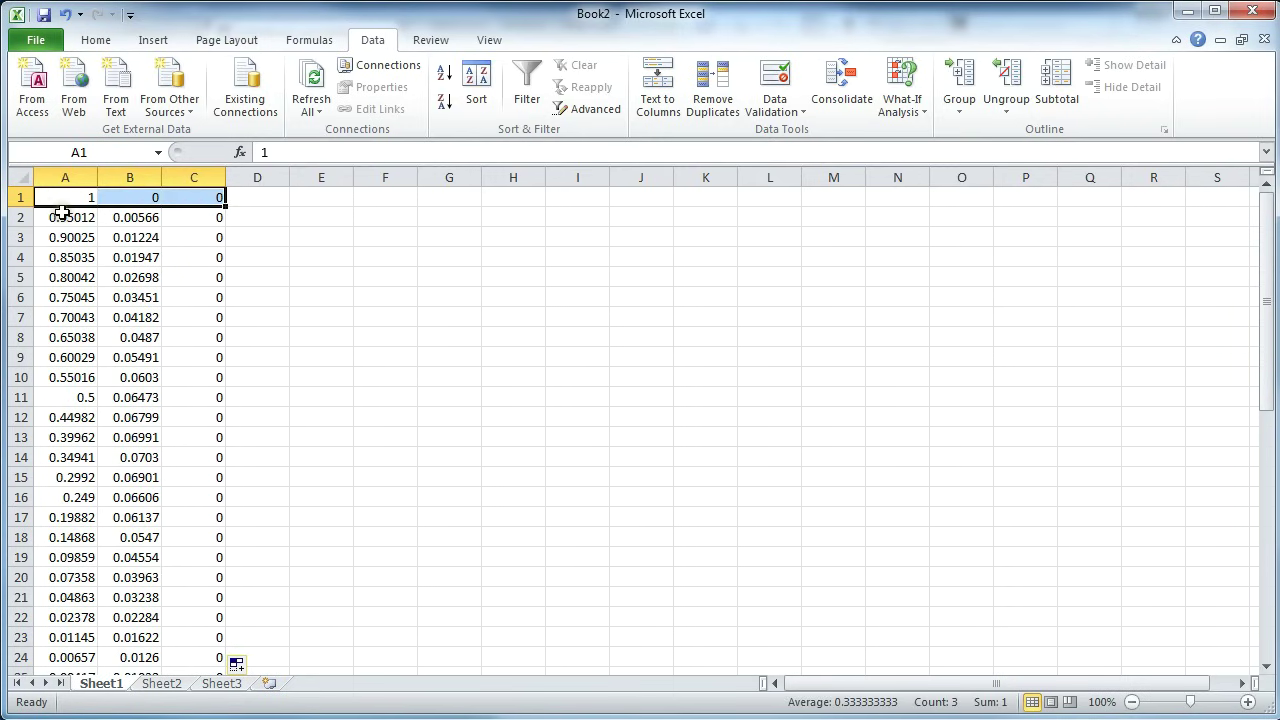
drag(62, 212, 175, 413)
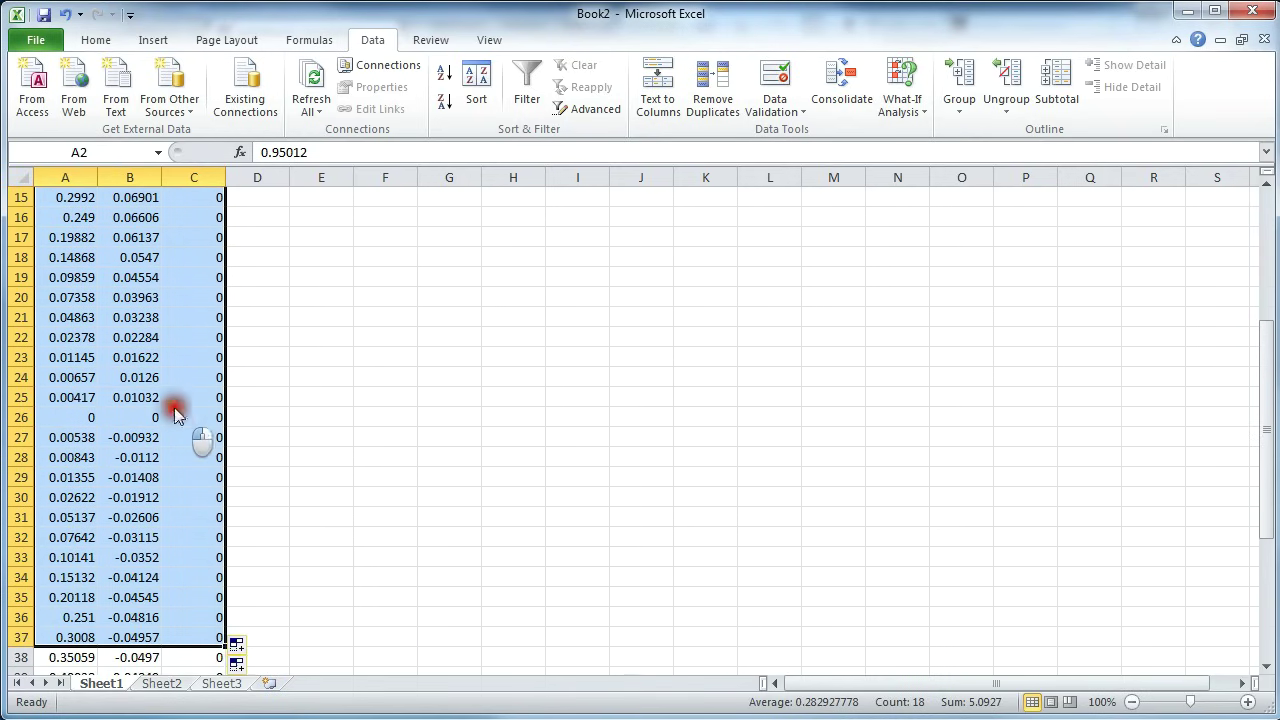
click(170, 378)
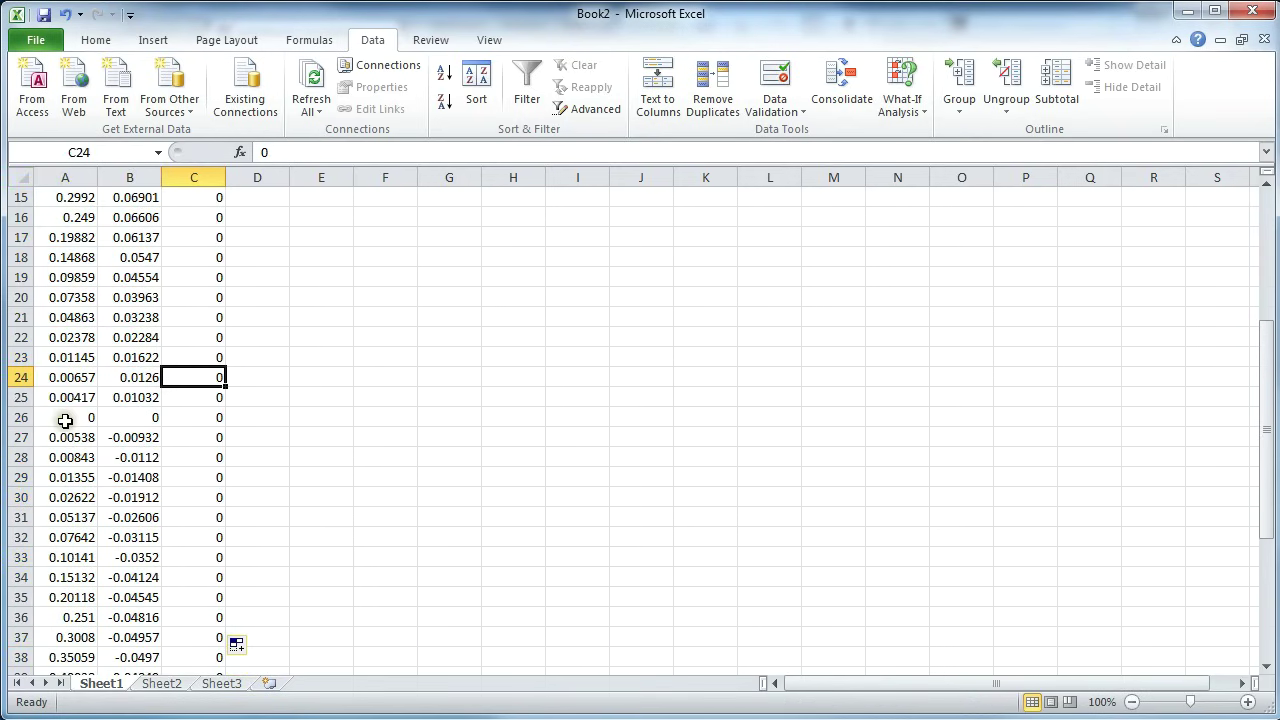
mouse_move(65, 420)
mouse_down()
mouse_move(191, 417)
mouse_move(49, 417)
mouse_up()
scroll(139, 426, down, 3)
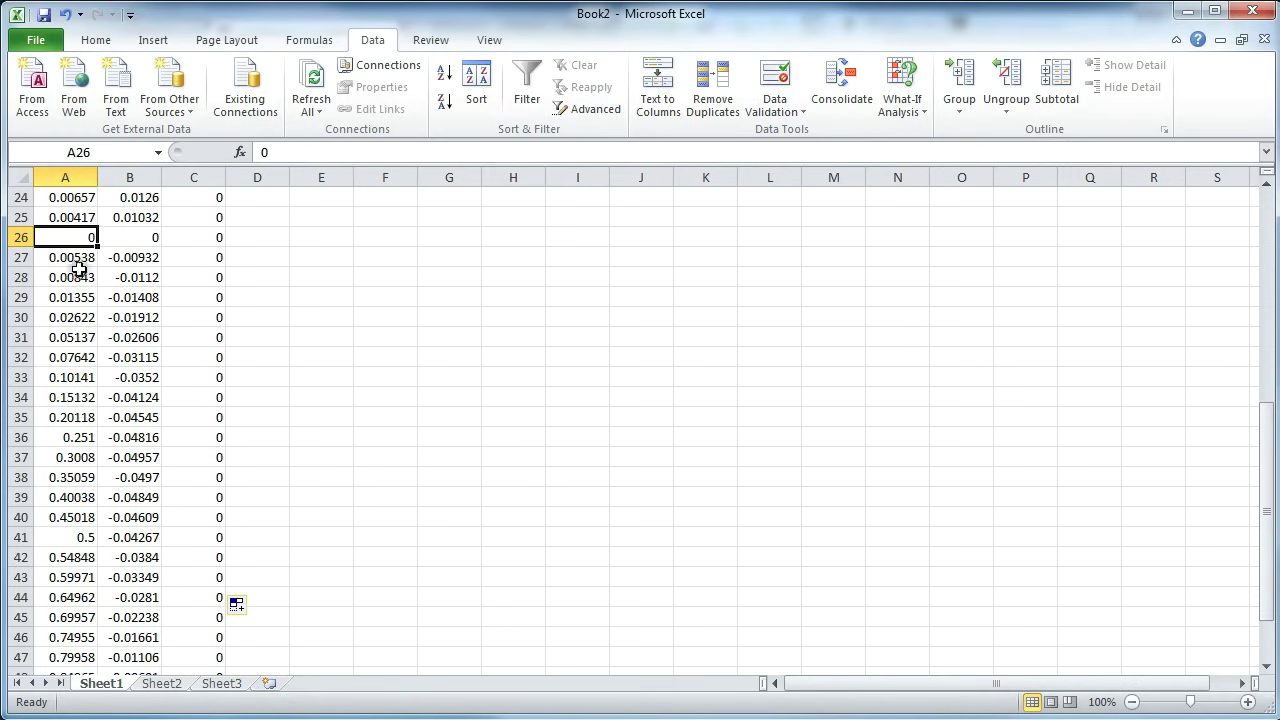
drag(64, 254, 155, 455)
click(152, 449)
scroll(152, 447, down, 6)
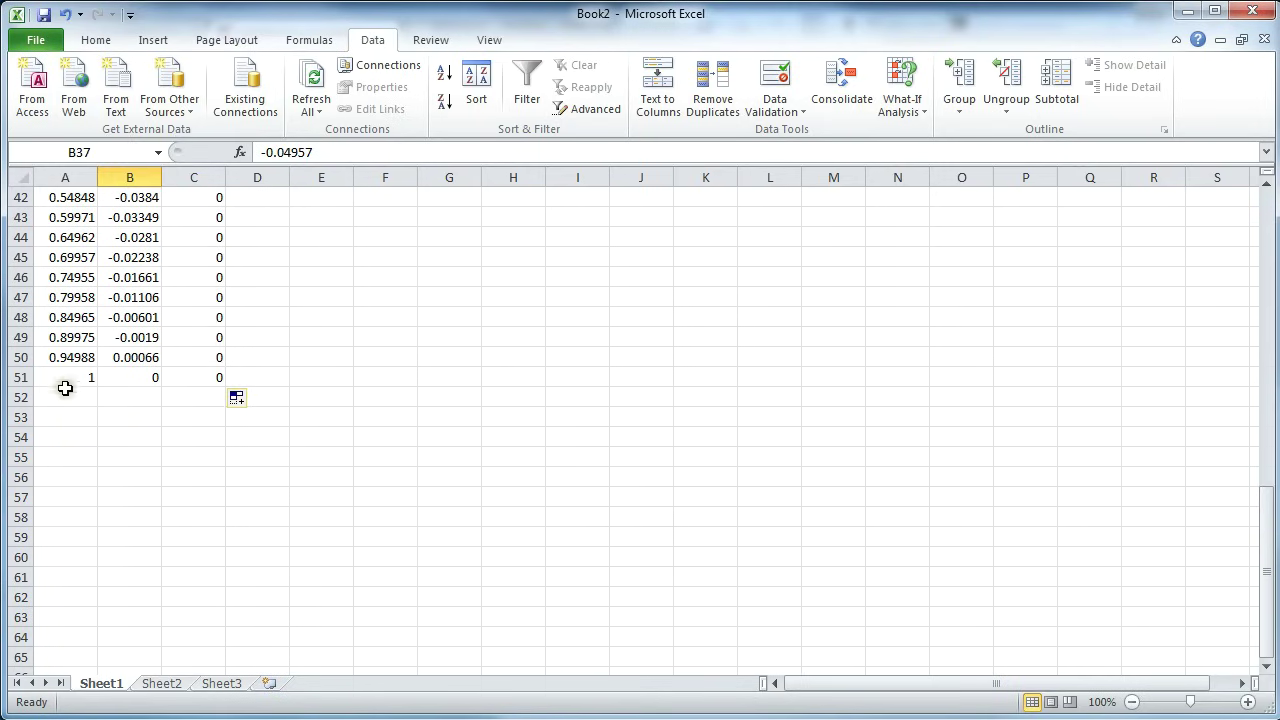
drag(65, 386, 205, 377)
click(235, 315)
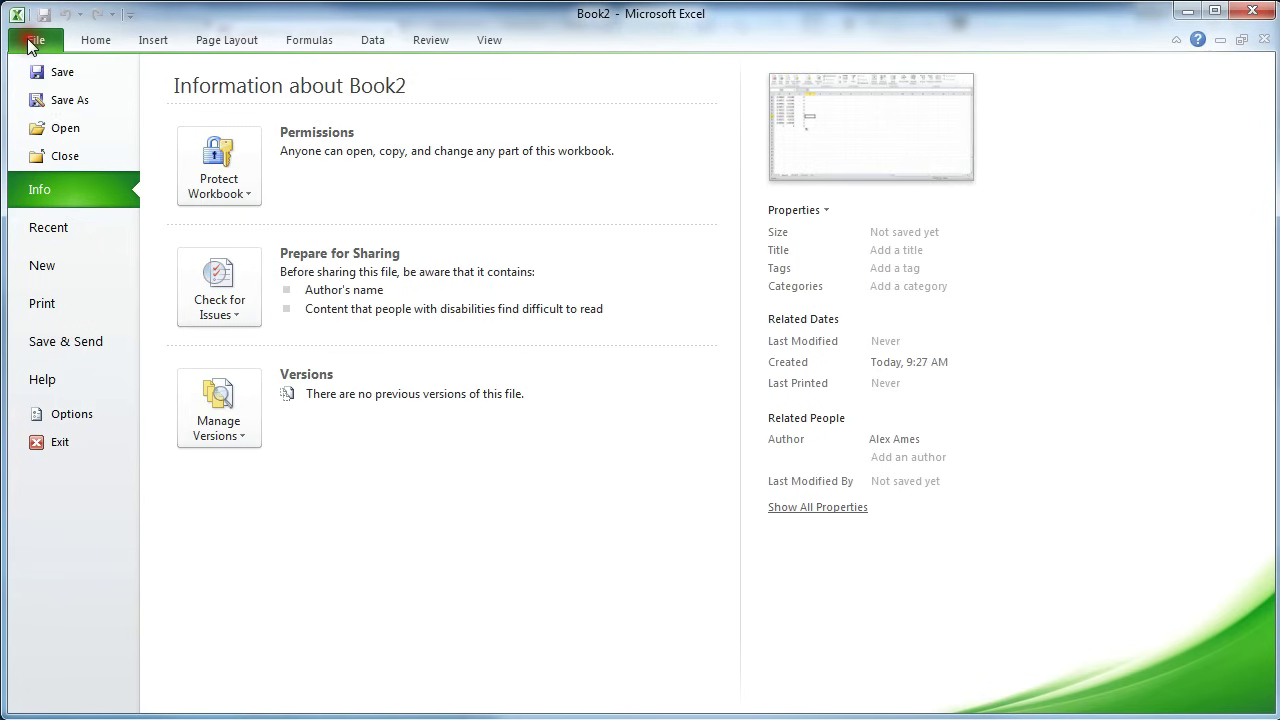
click(30, 40)
Save the active sheet as tab-delimited text 63-212.txt, then close Excel without saving the workbook
click(60, 104)
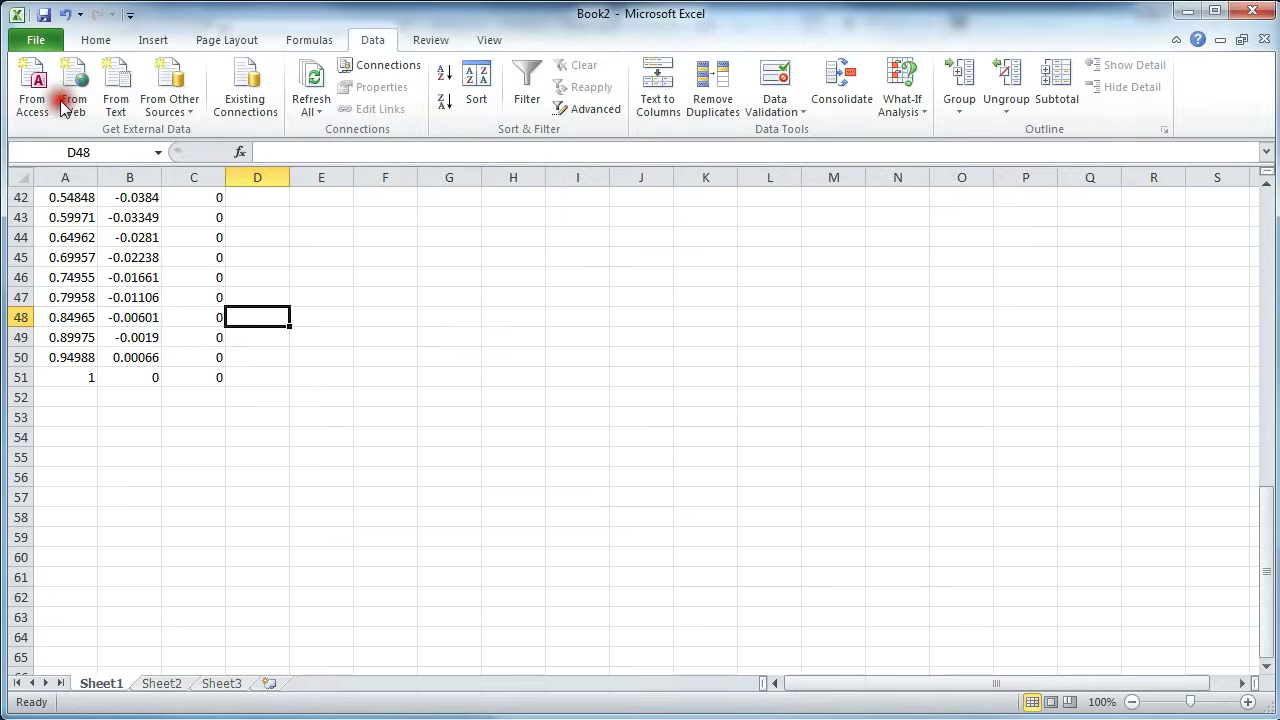
click(414, 486)
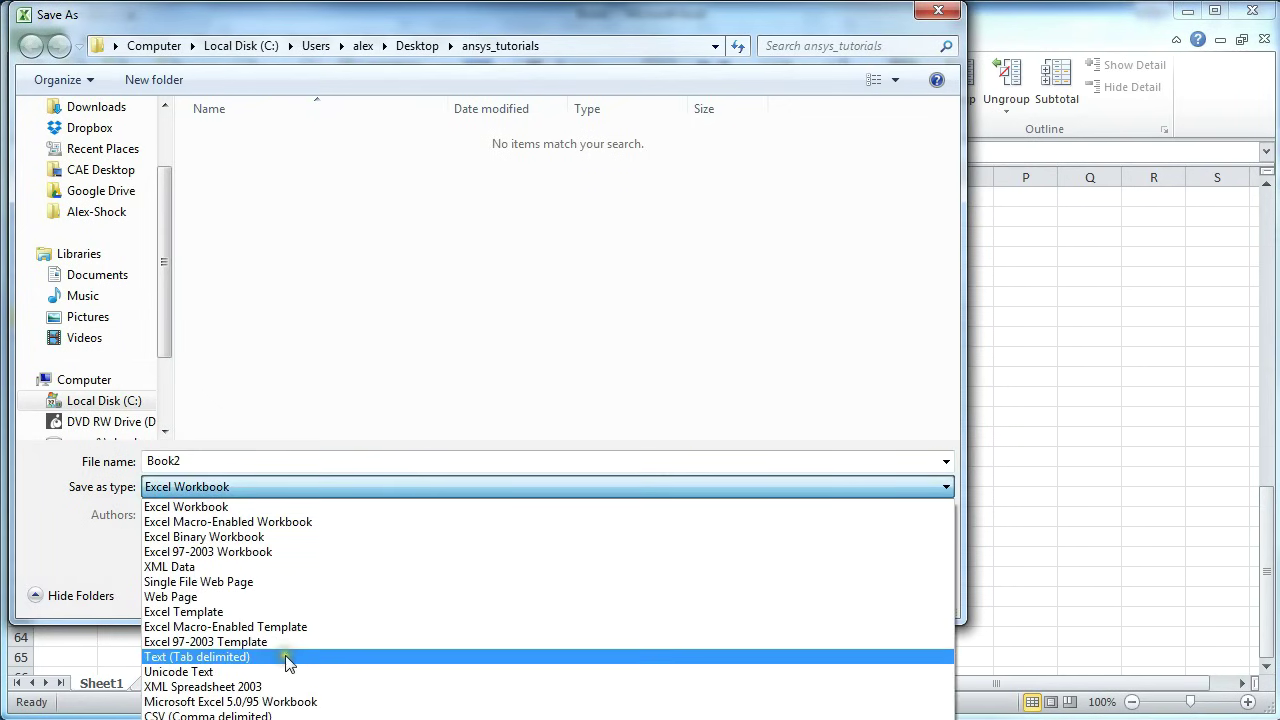
click(237, 665)
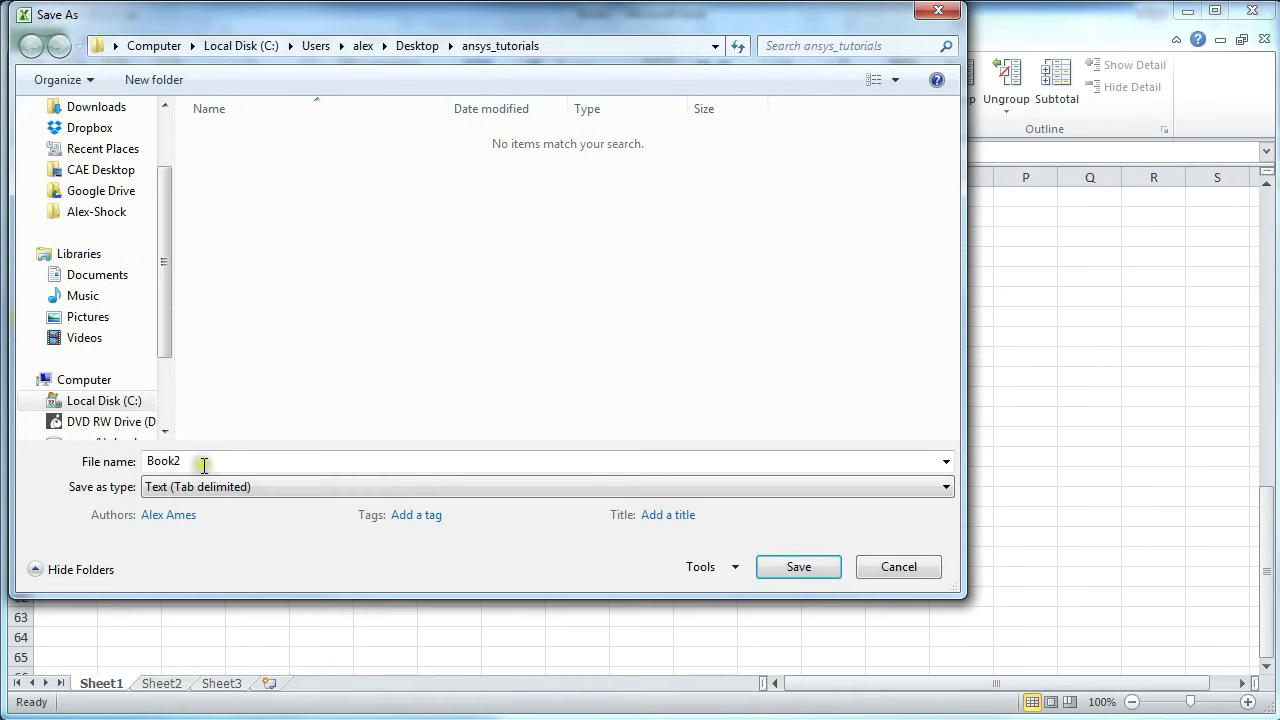
double_click(205, 461)
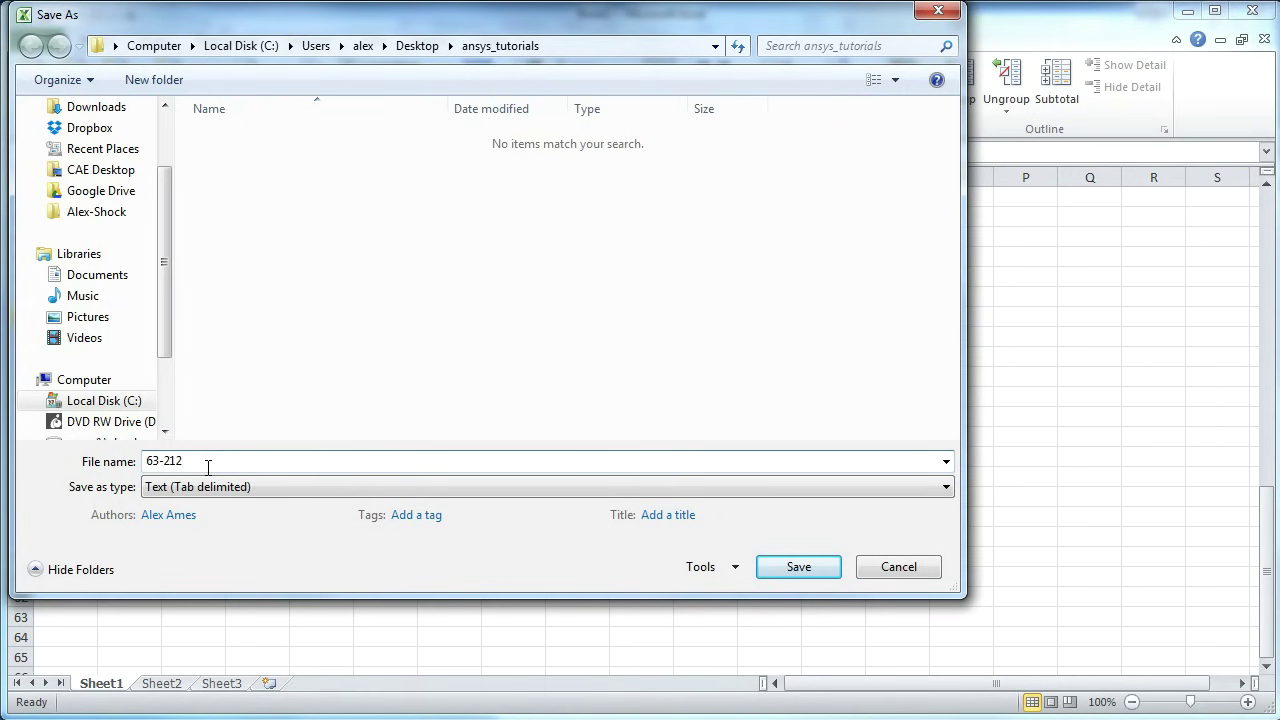
click(825, 566)
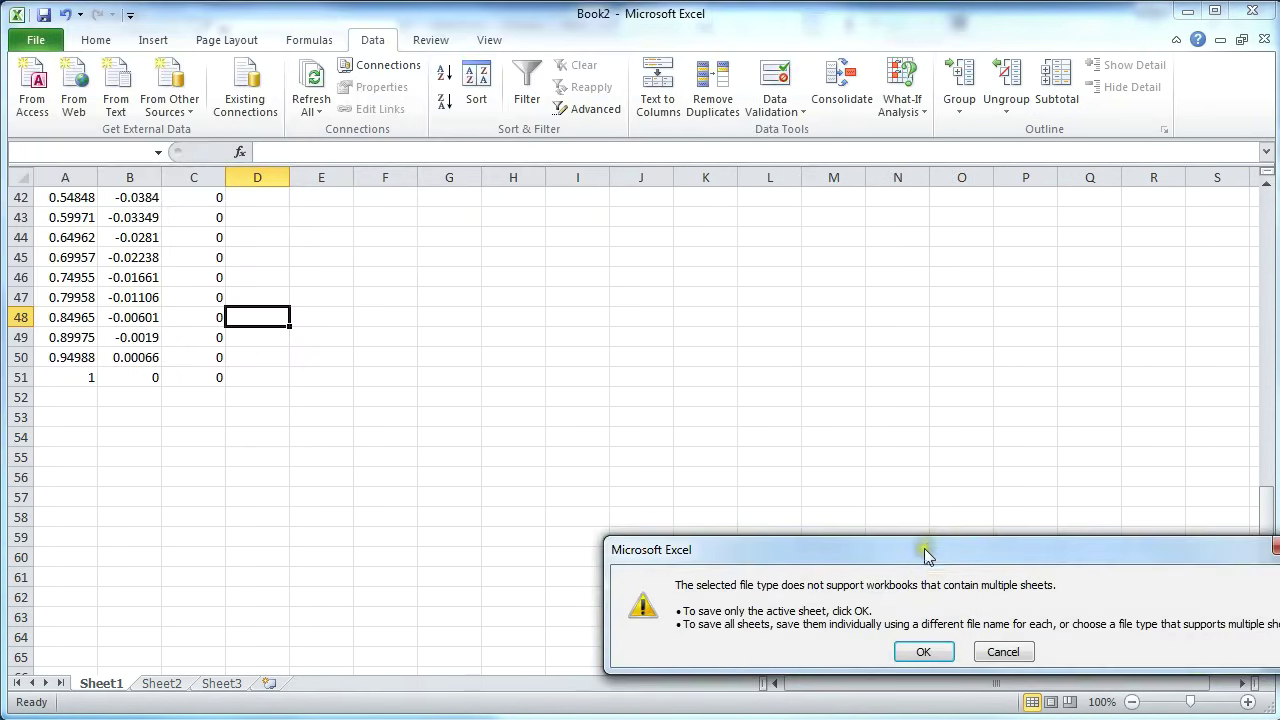
drag(925, 556, 559, 354)
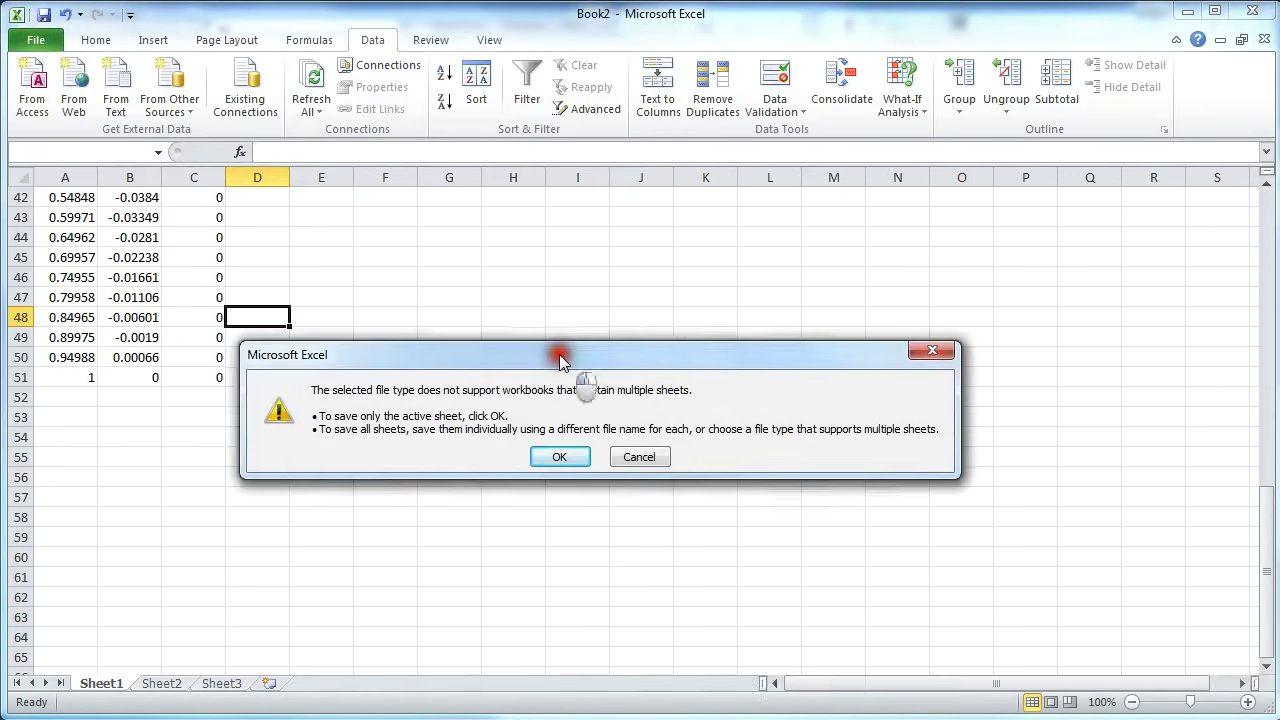
click(559, 456)
drag(743, 537, 597, 400)
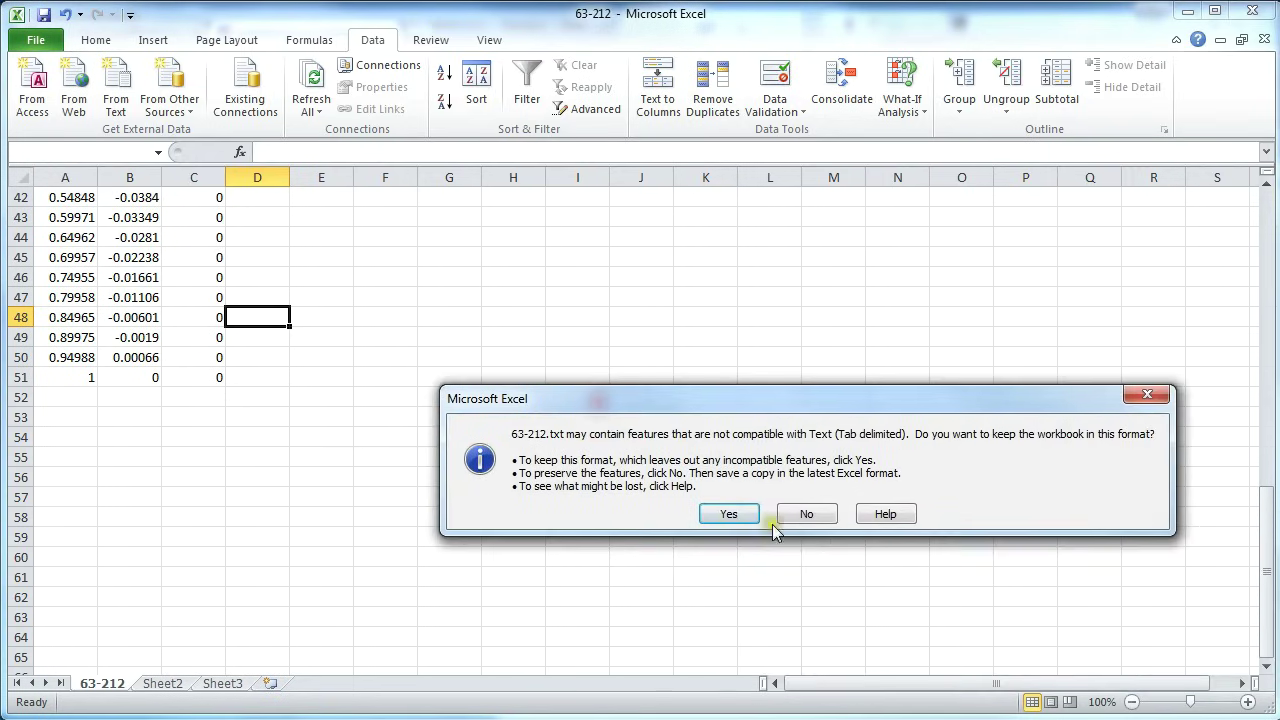
click(737, 516)
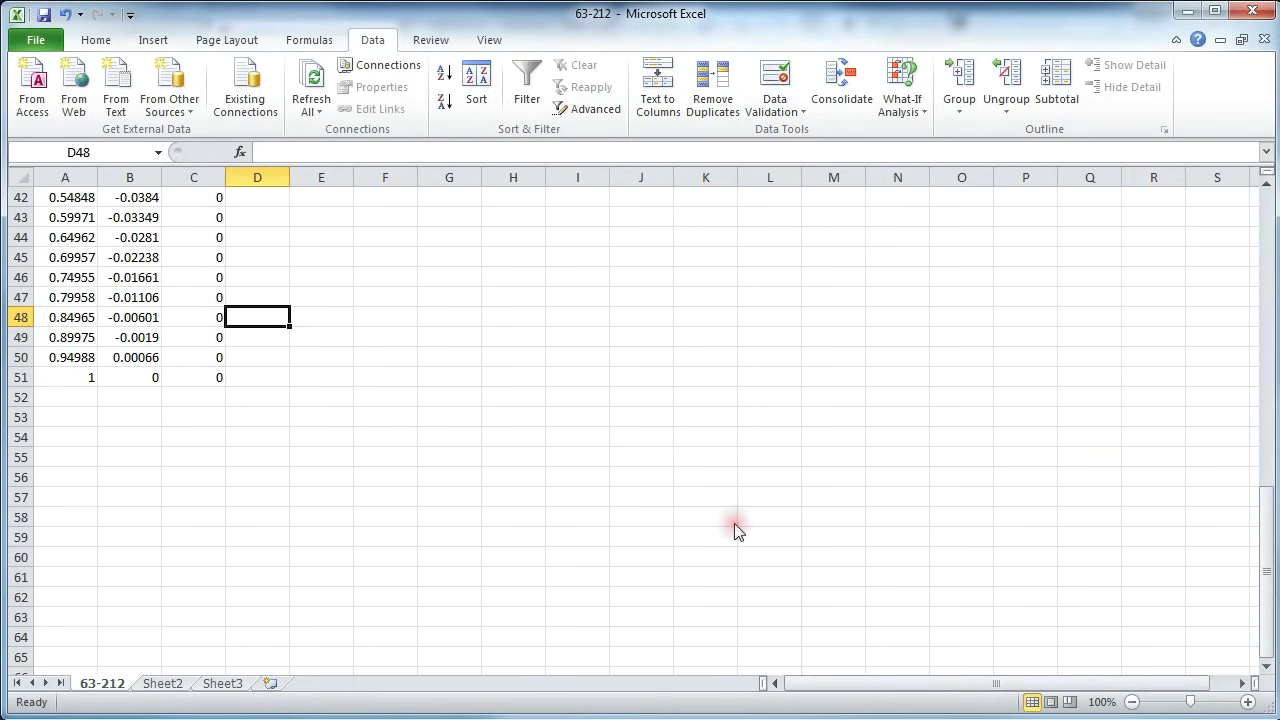
click(1252, 10)
click(975, 615)
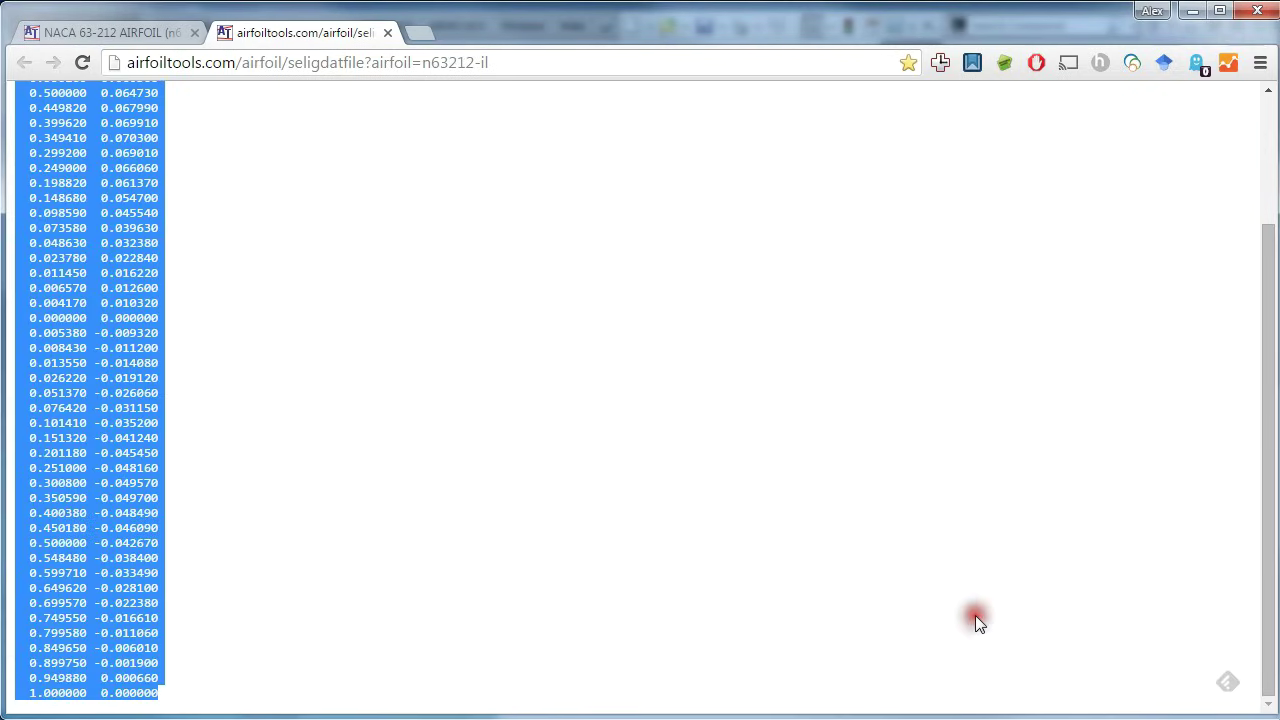
Create a Curve Through XYZ Points in Part9 from the 63-212.txt points file
click(1190, 18)
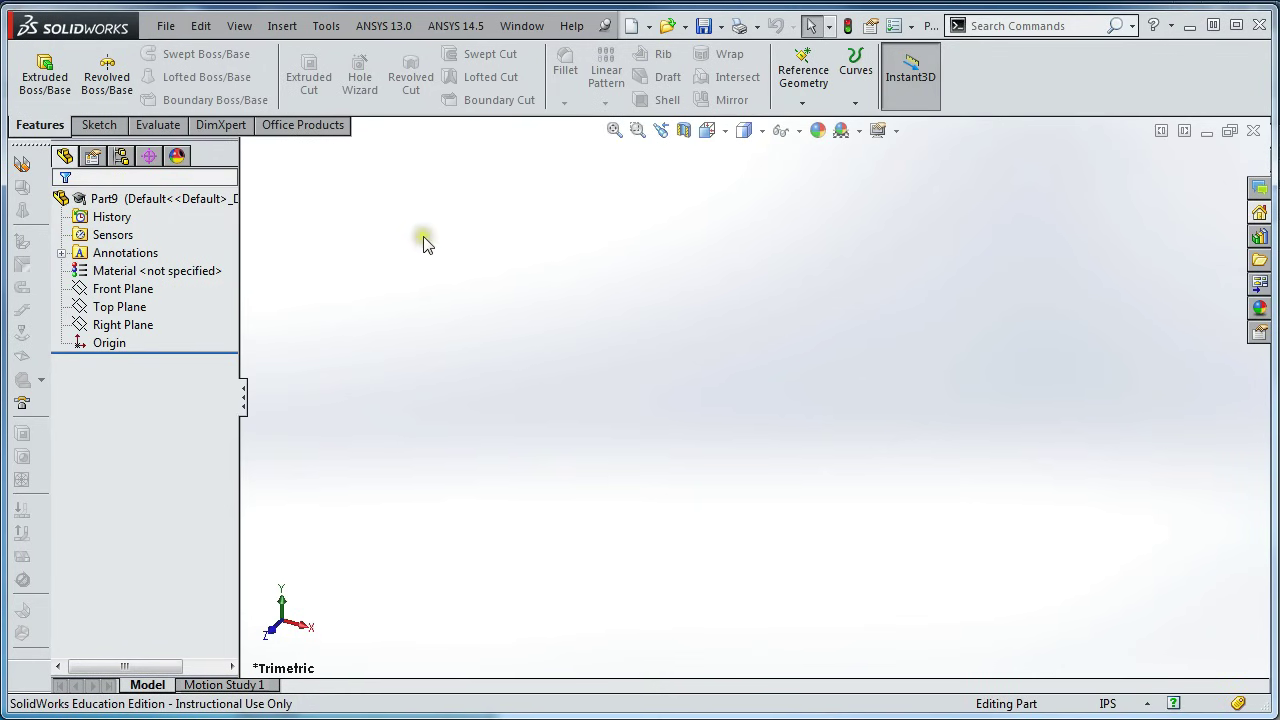
click(273, 30)
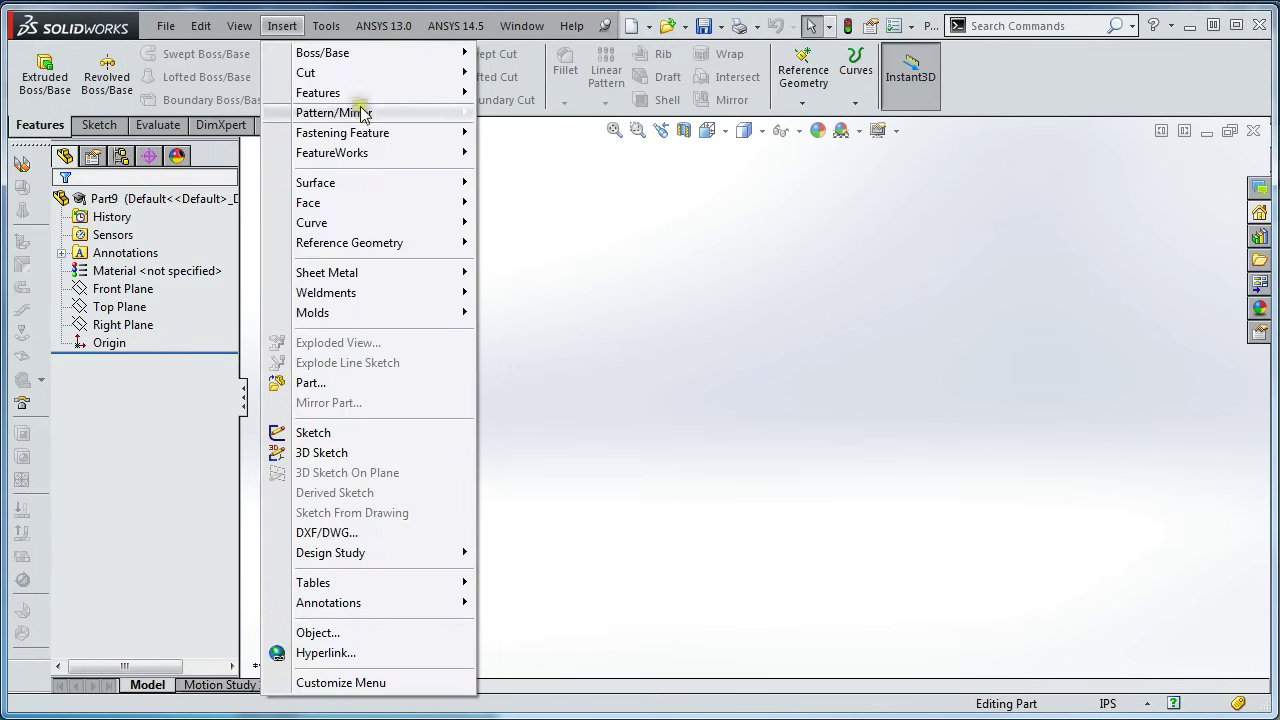
mouse_move(357, 102)
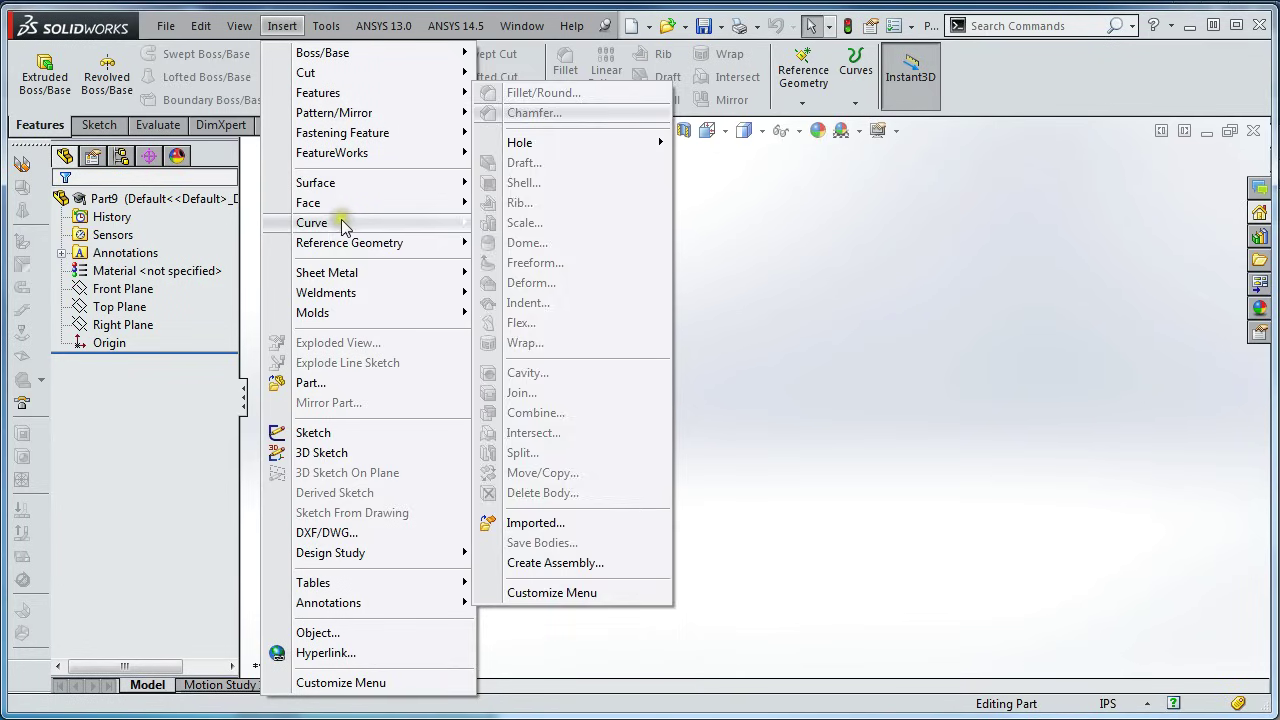
mouse_move(447, 222)
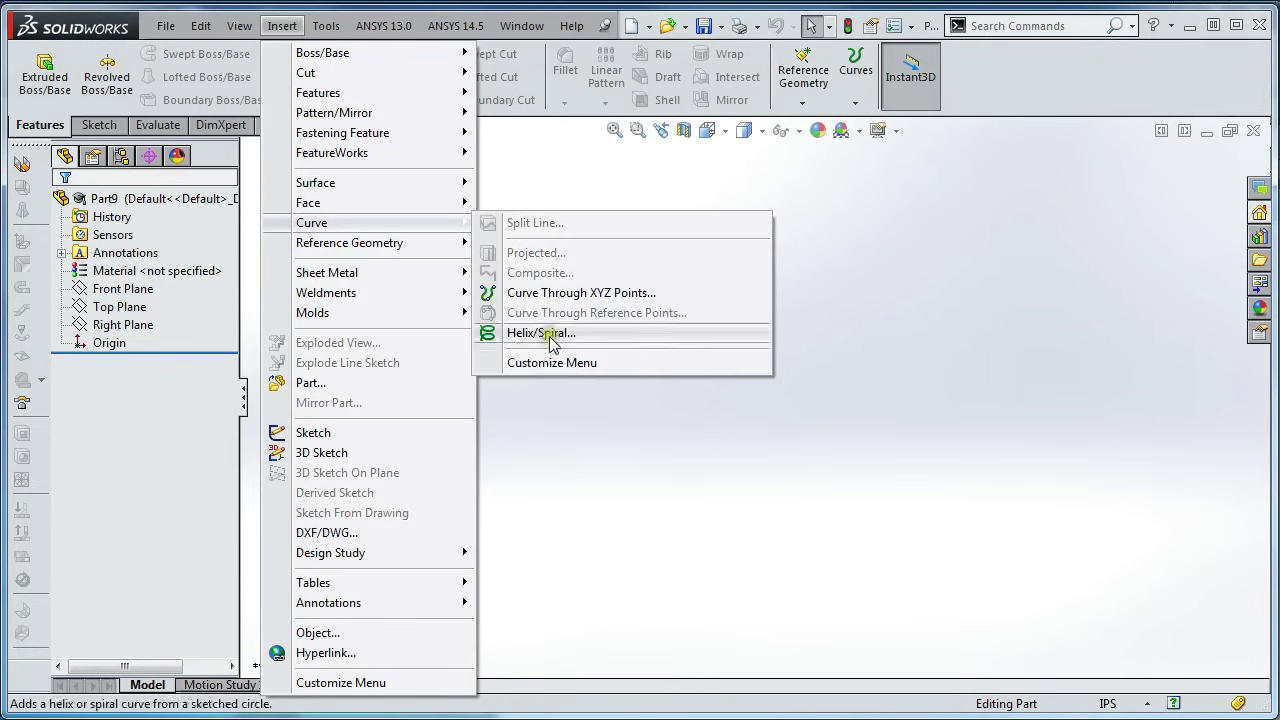
click(559, 289)
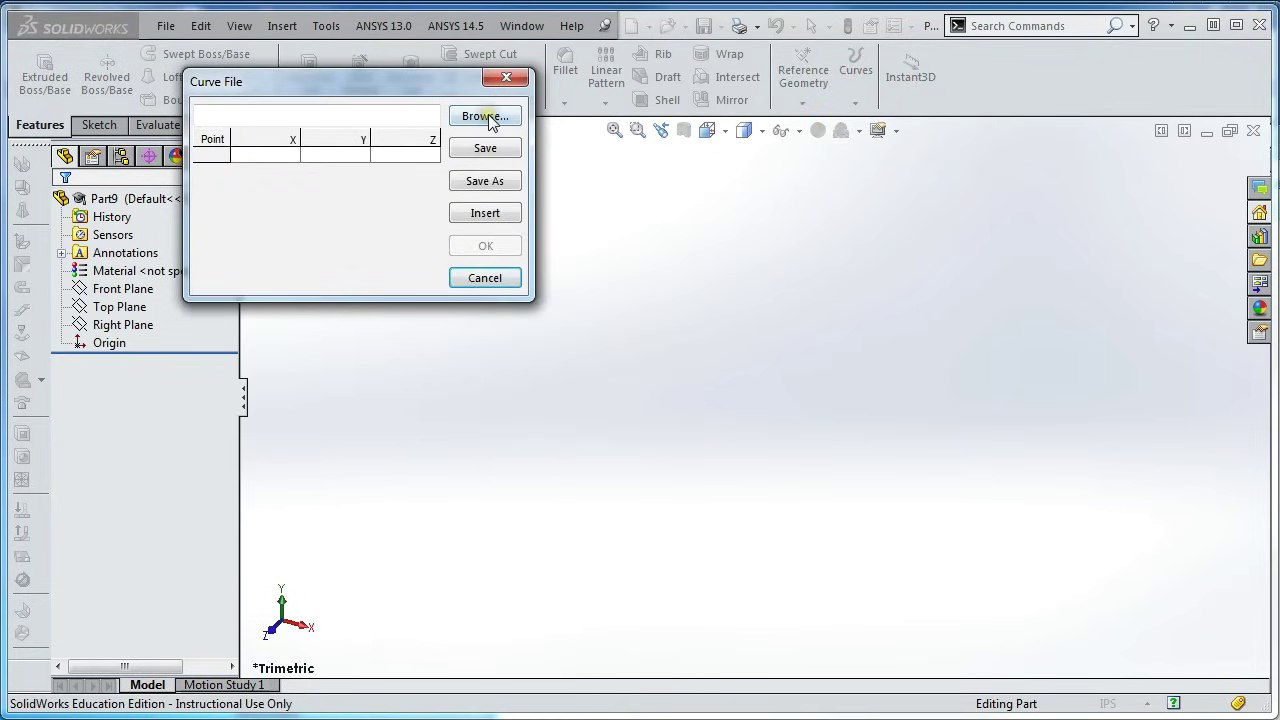
click(485, 116)
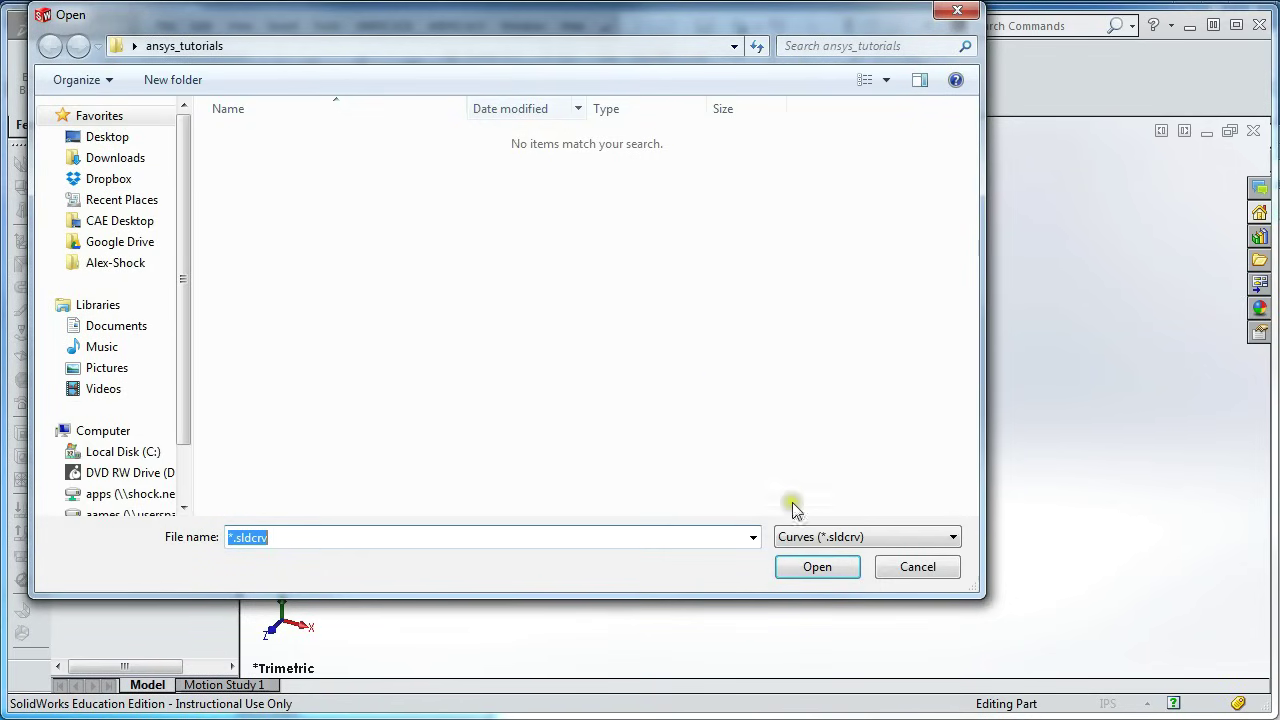
click(866, 532)
click(855, 573)
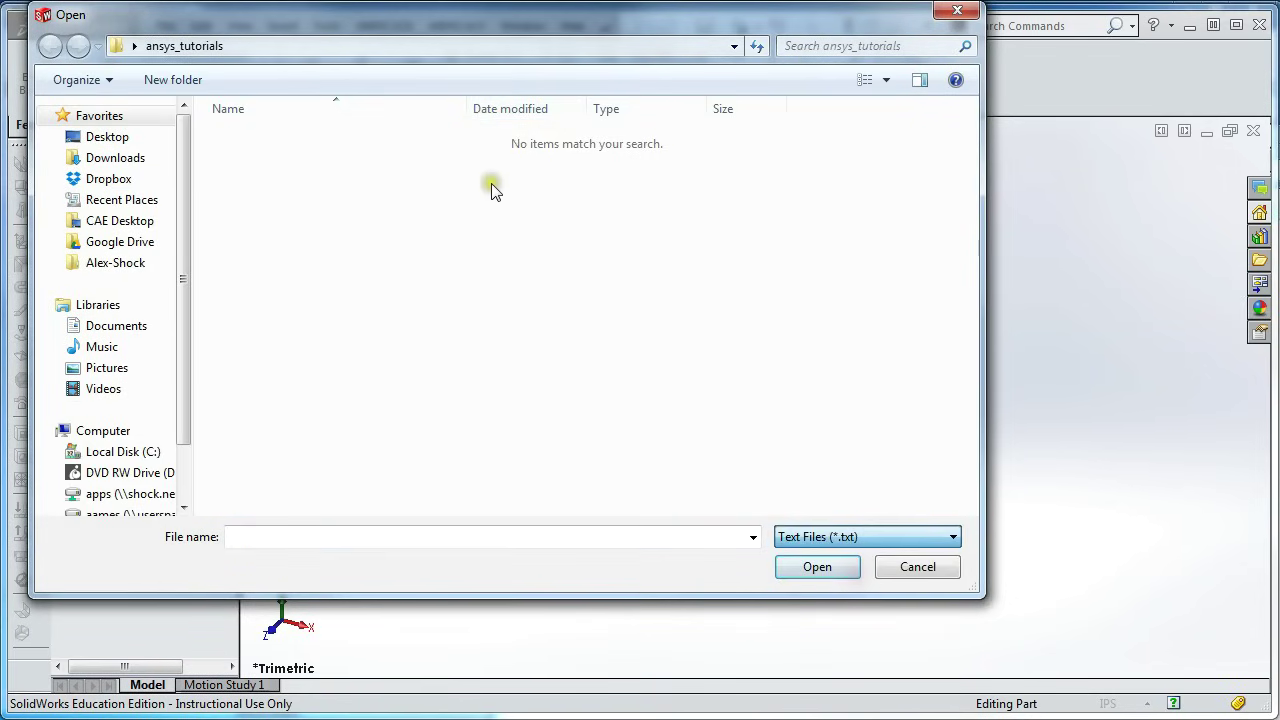
click(384, 136)
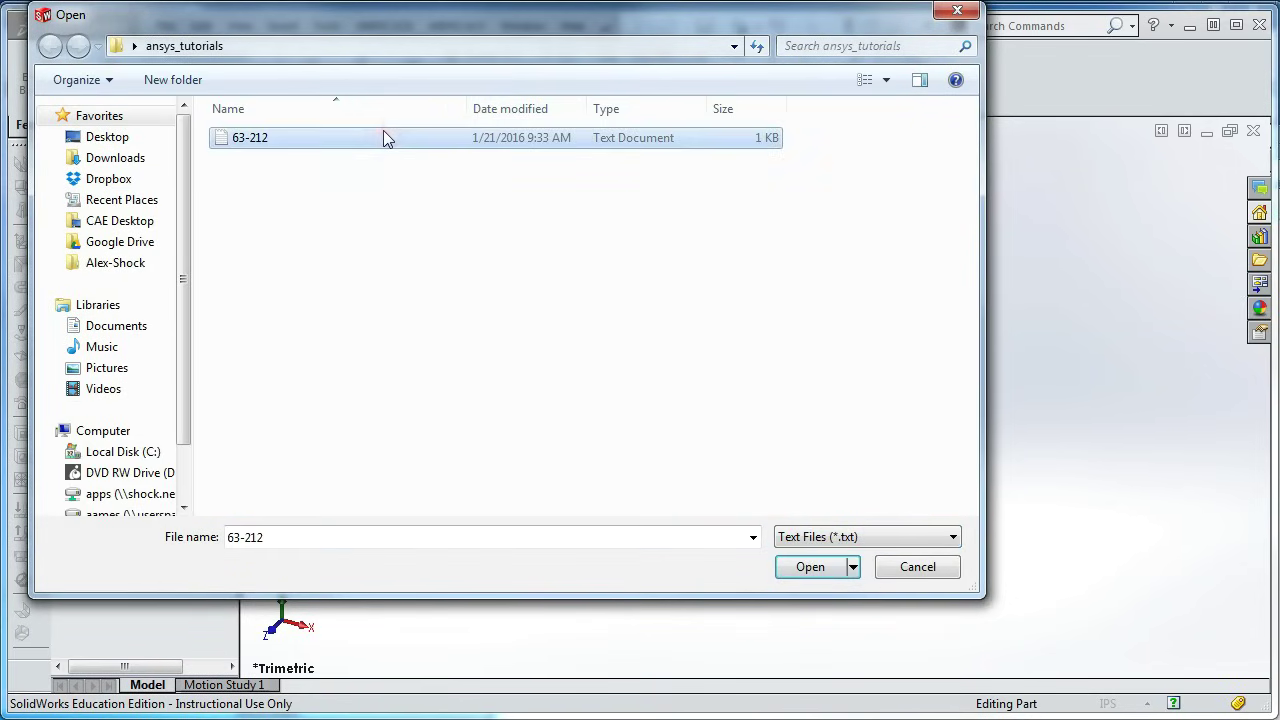
double_click(383, 138)
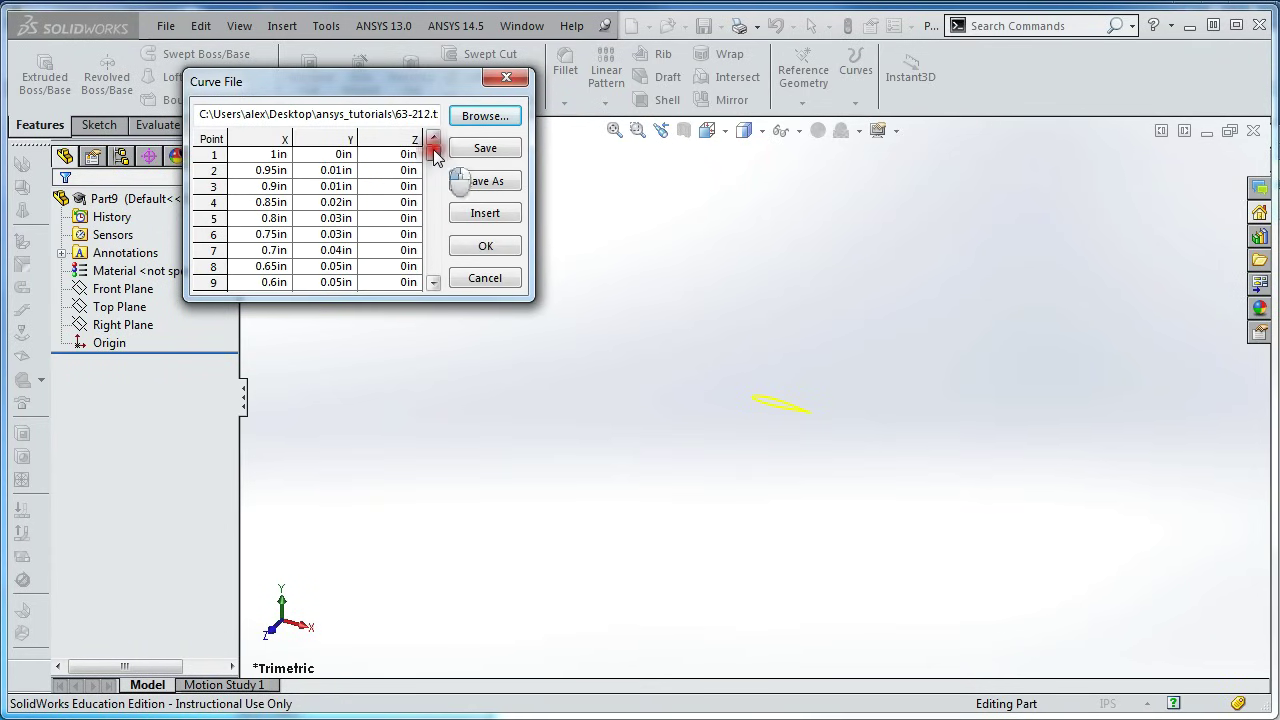
mouse_move(434, 155)
mouse_down()
mouse_move(431, 274)
mouse_move(428, 137)
mouse_up()
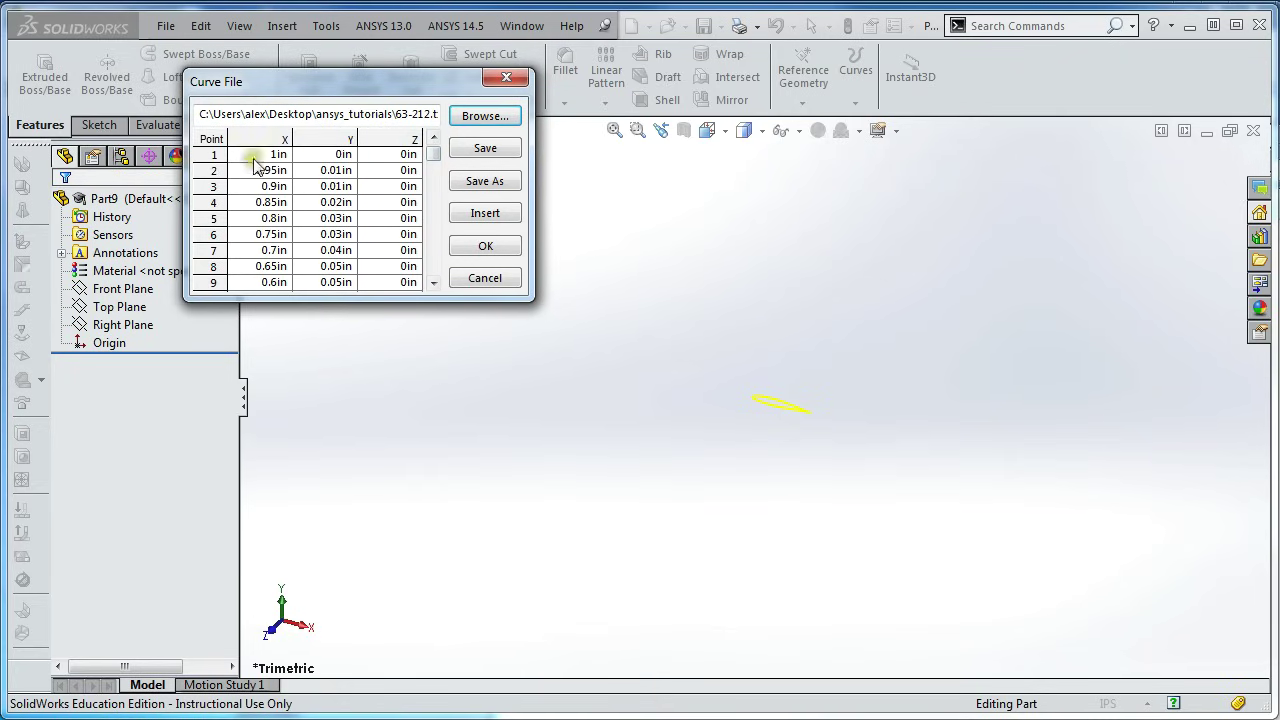
click(488, 248)
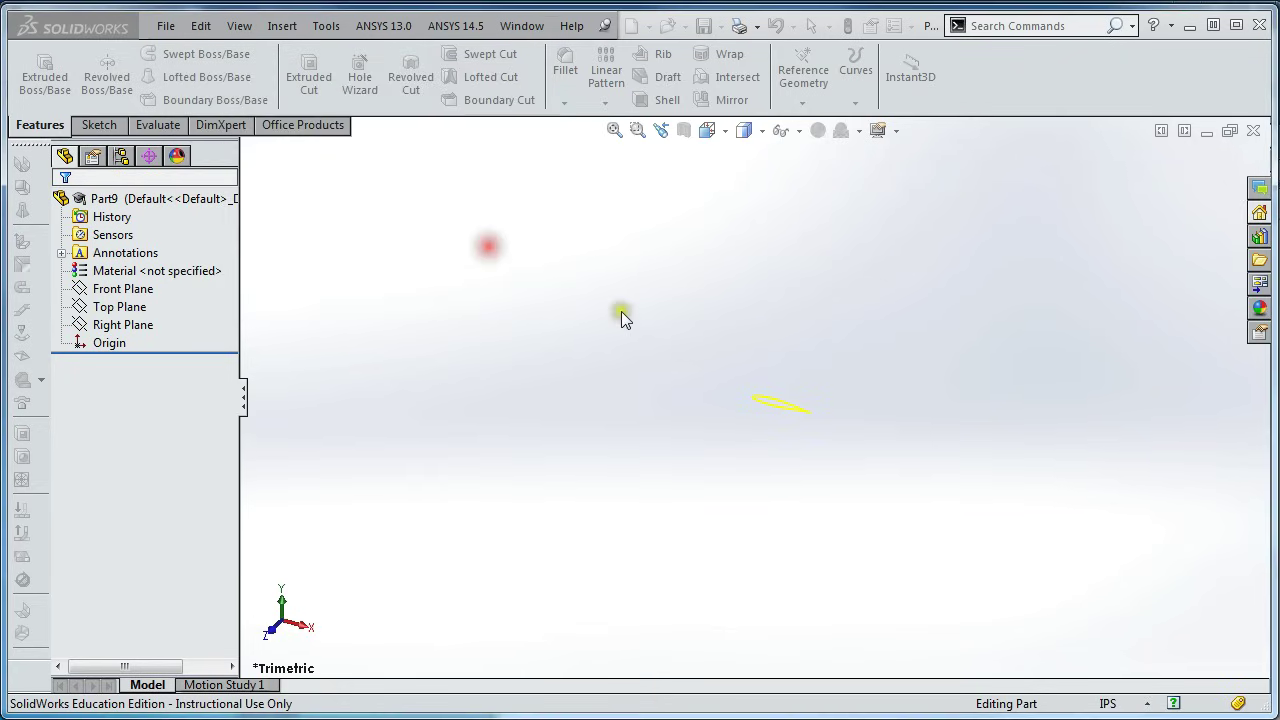
Set the part units to MKS (meter, kilogram, second) and select the Front Plane
scroll(778, 412, down, 5)
scroll(778, 372, down, 3)
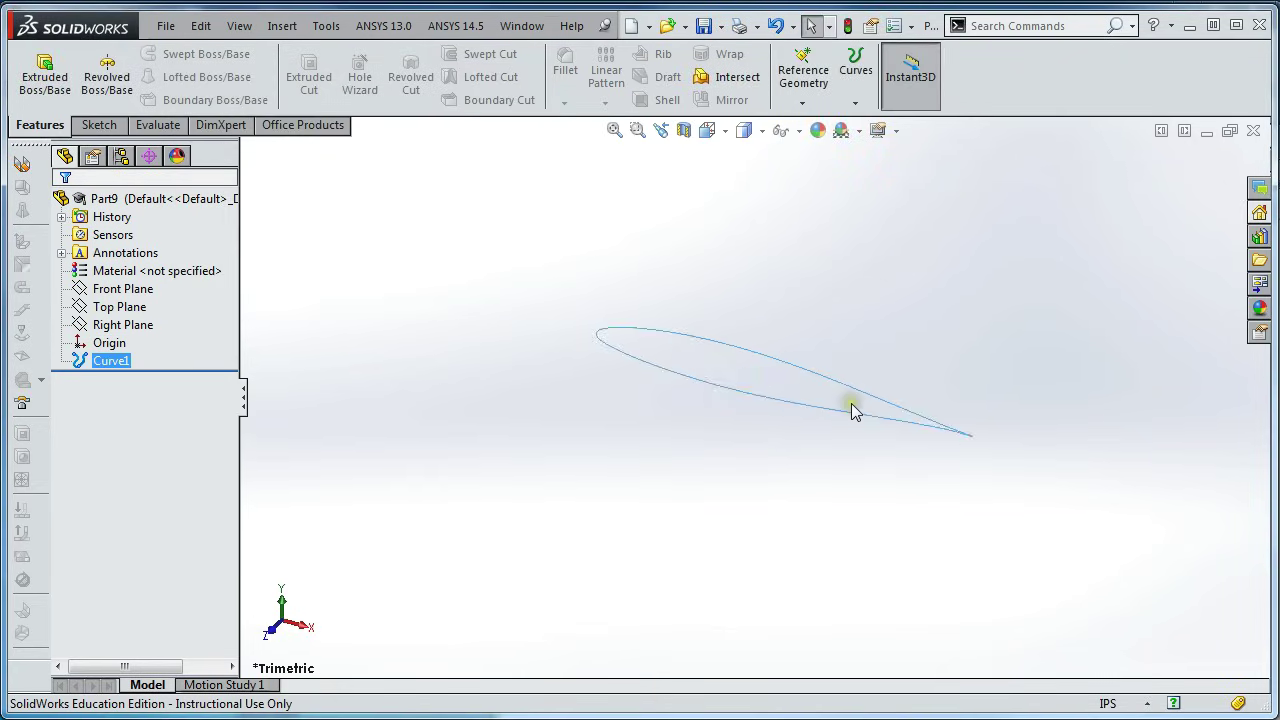
click(1108, 704)
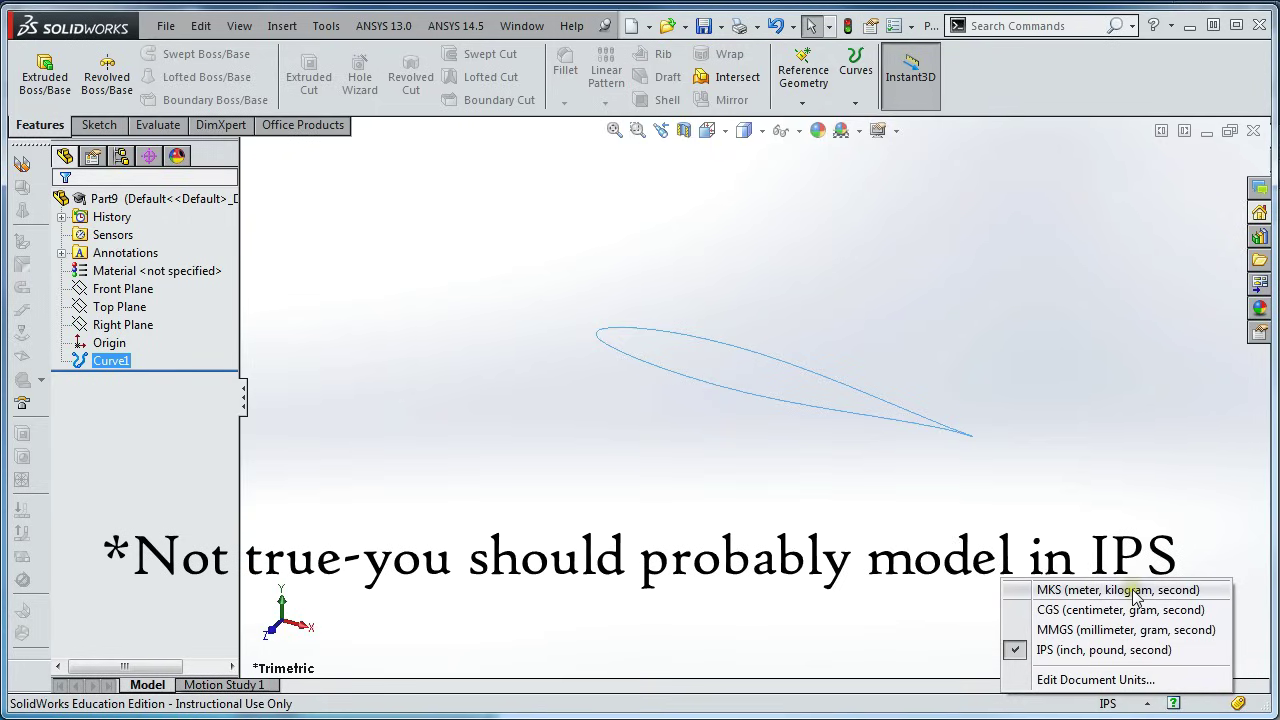
click(1137, 594)
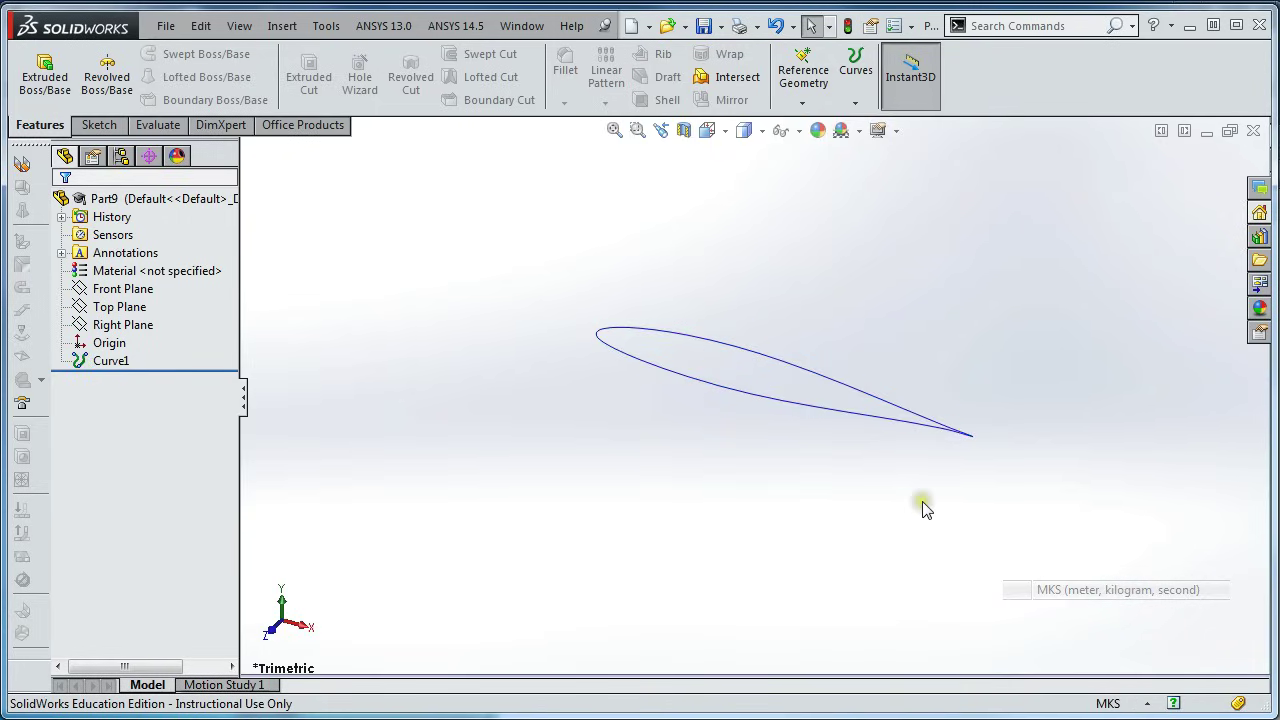
click(122, 289)
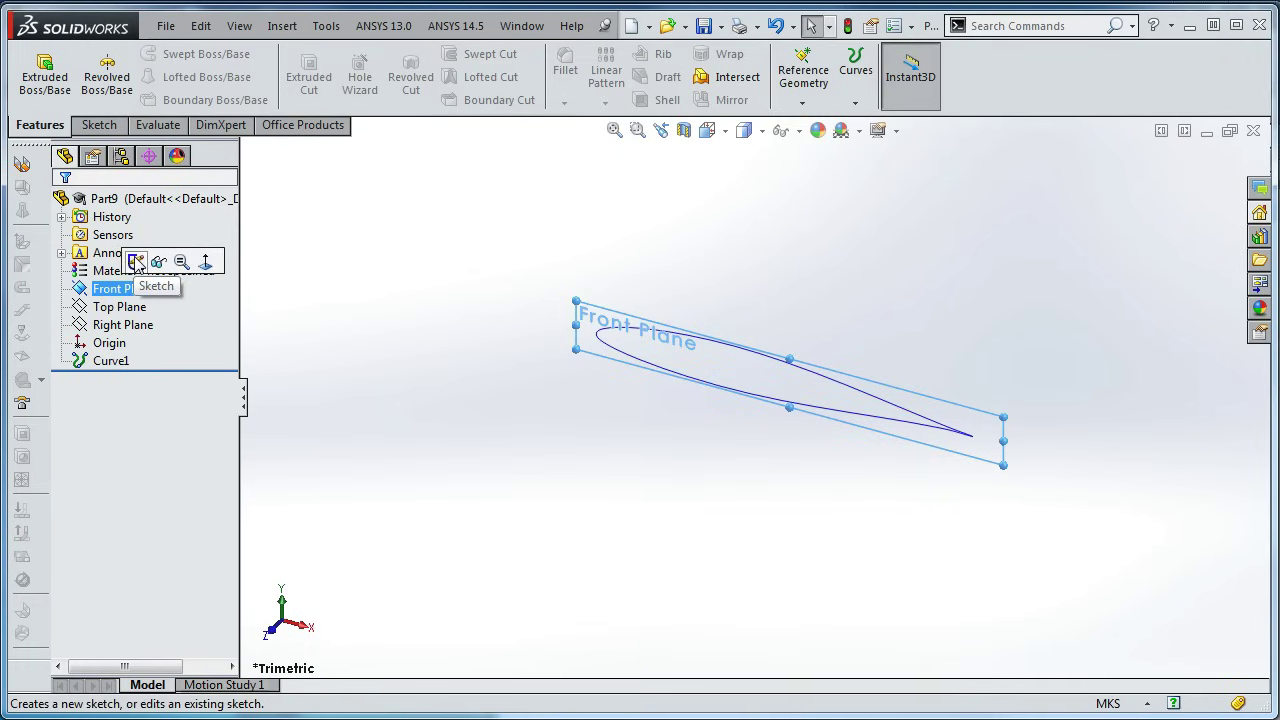
Start a sketch on the Front Plane, convert Curve1 into a sketch spline, and hide Curve1
click(137, 262)
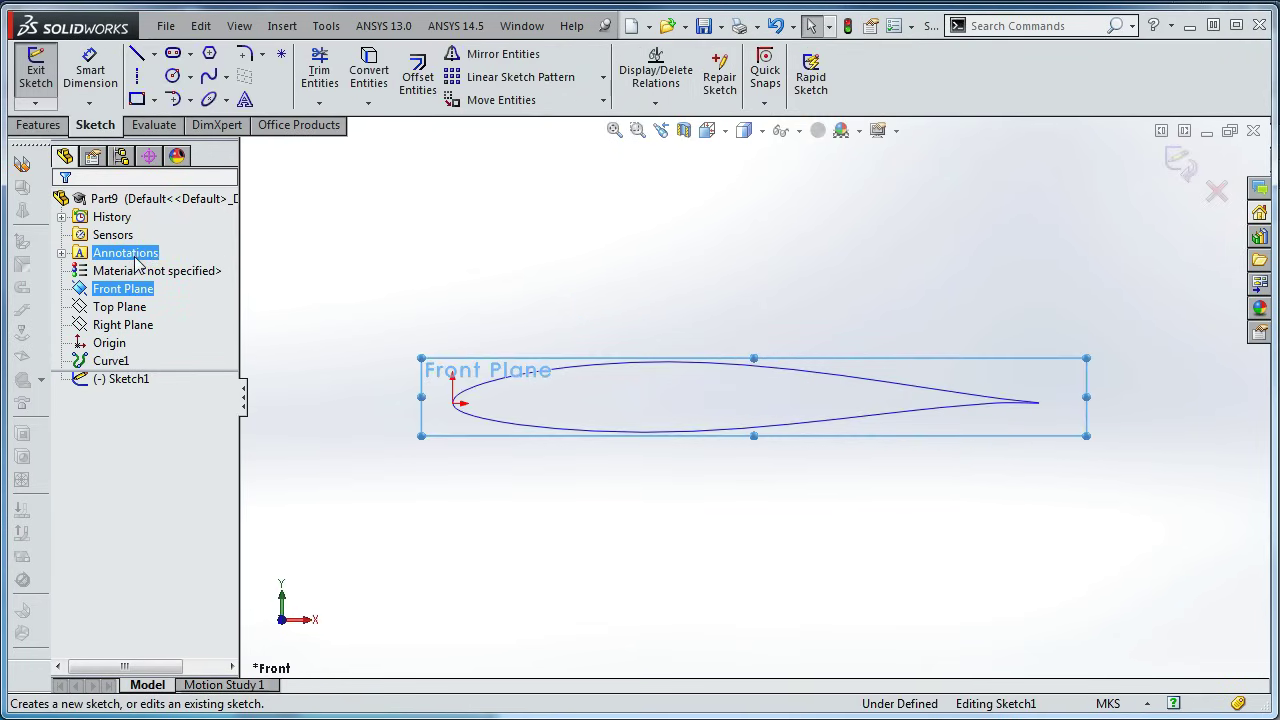
click(946, 398)
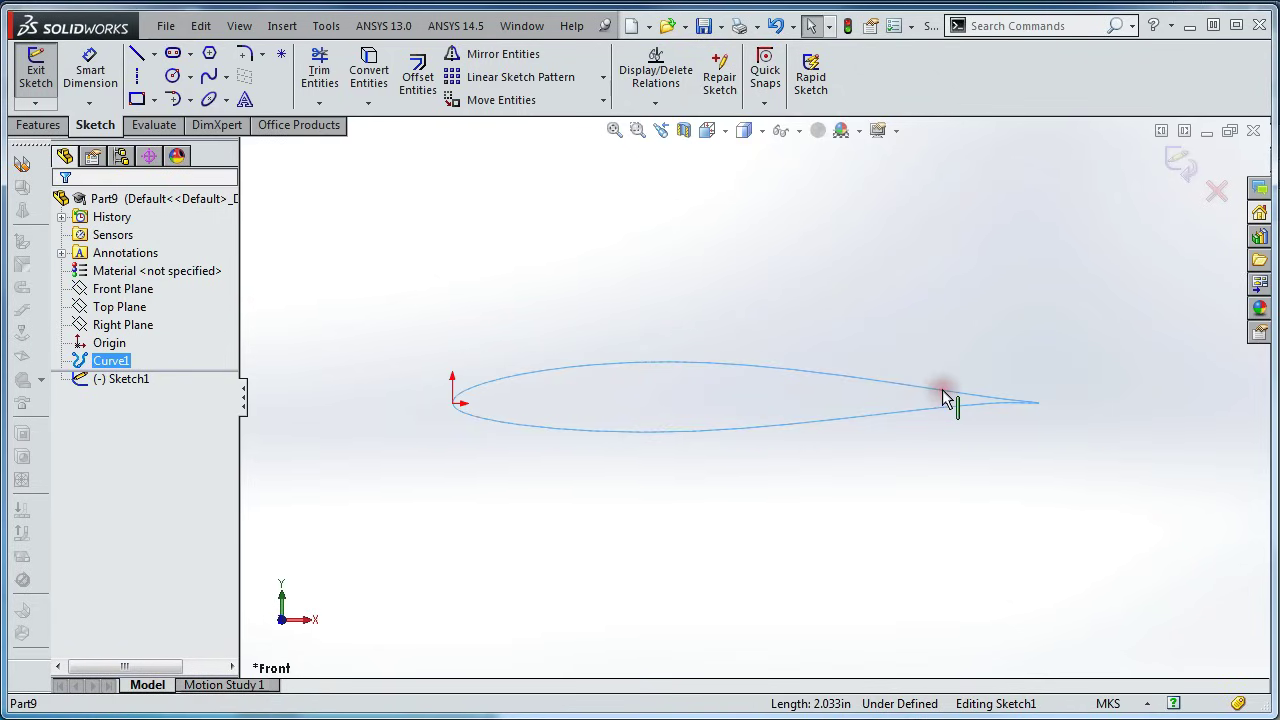
click(390, 68)
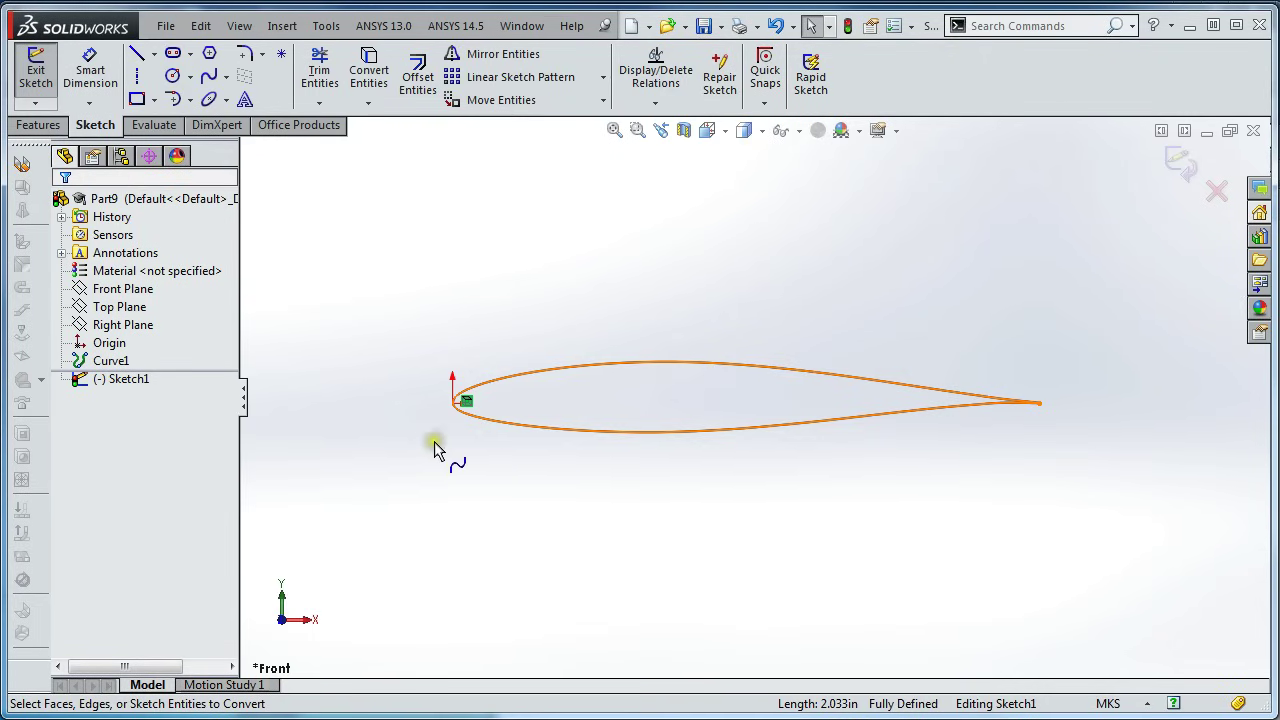
click(97, 363)
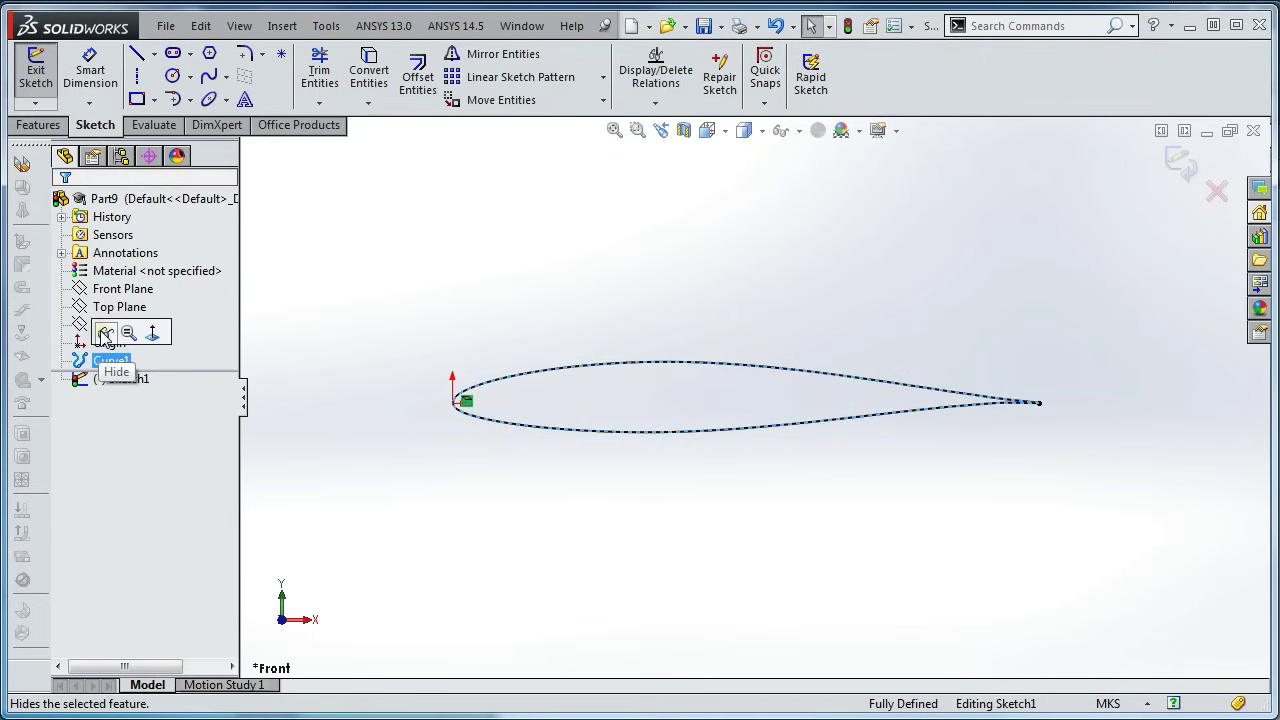
click(105, 334)
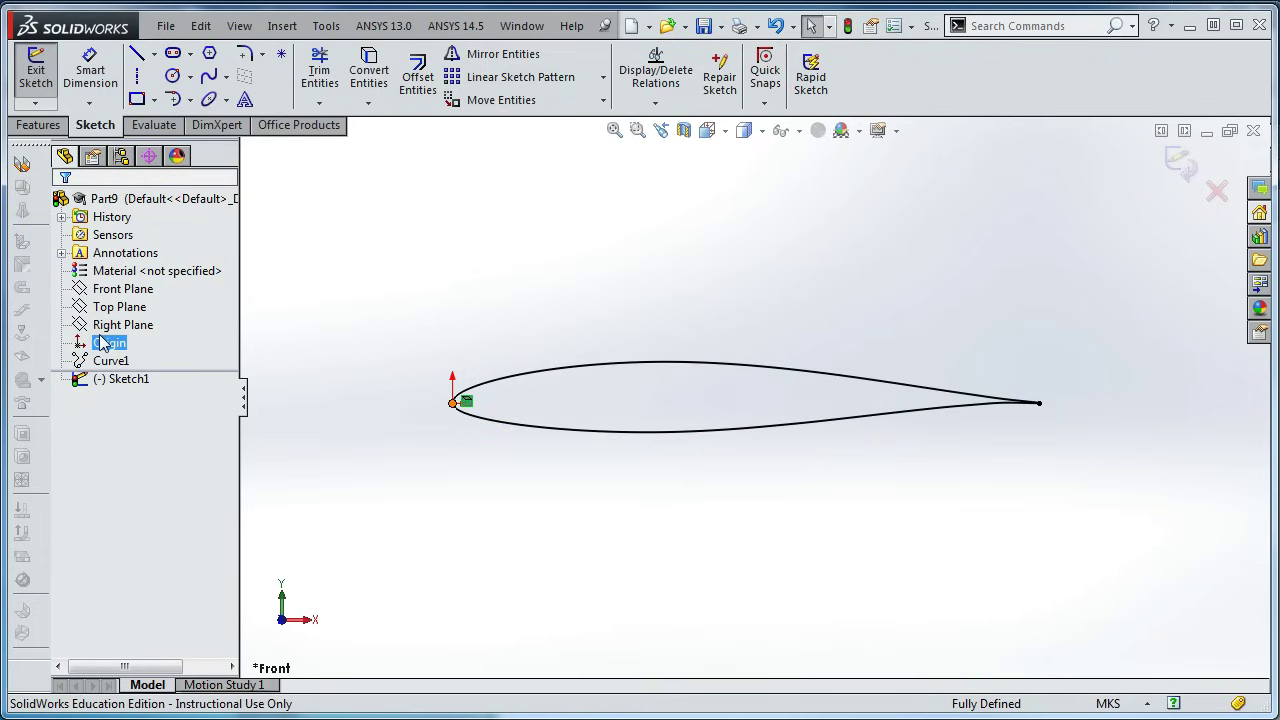
Delete the spline's On Edge relation and drag the airfoil upward away from the origin
click(617, 366)
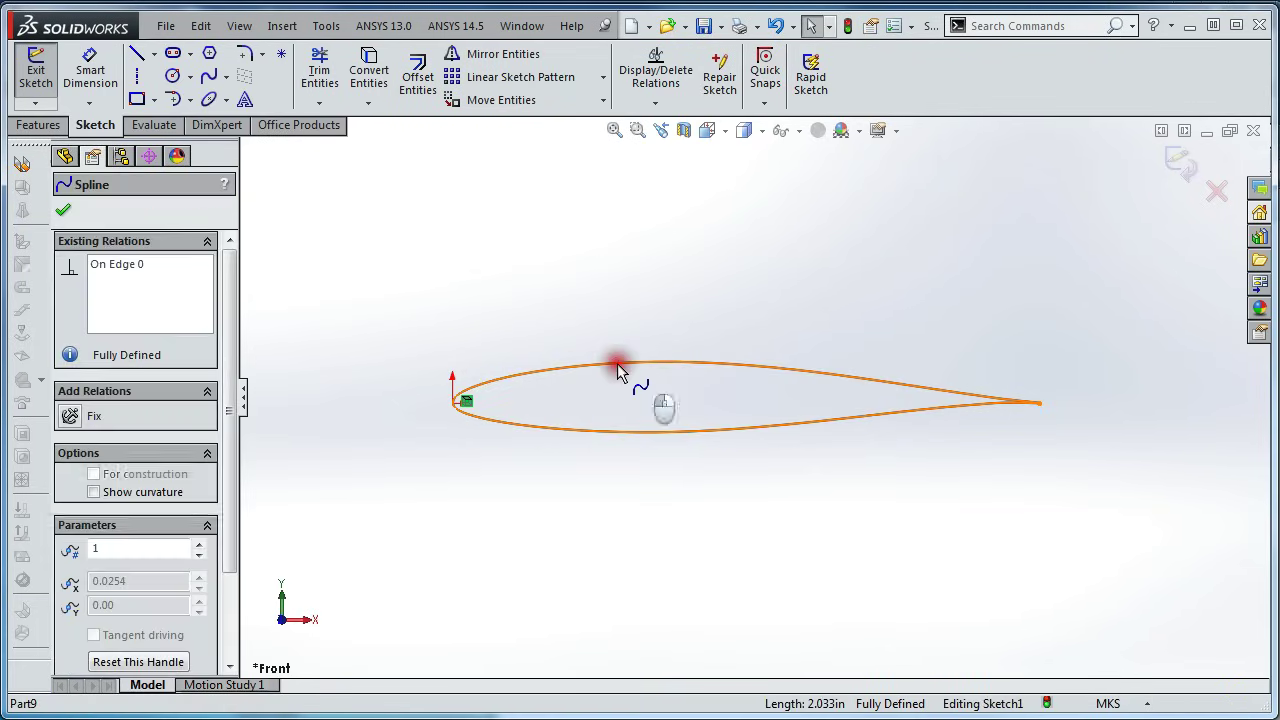
click(114, 264)
key(Delete)
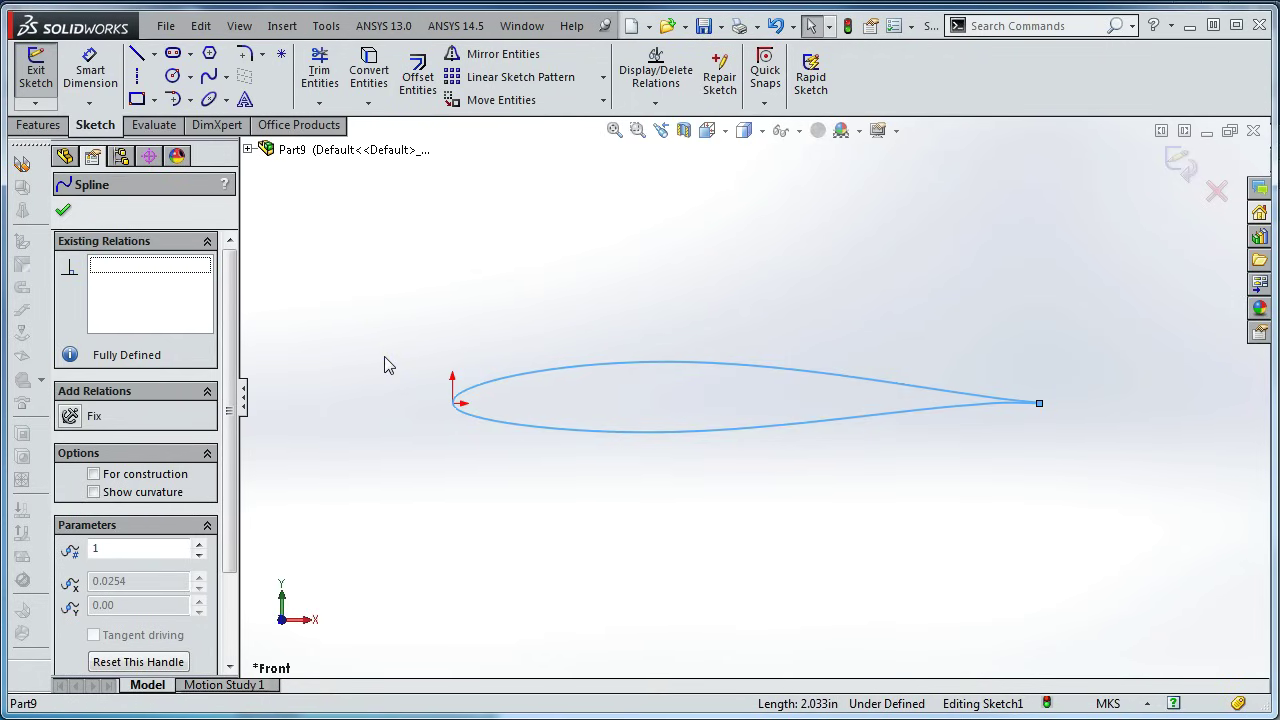
click(63, 210)
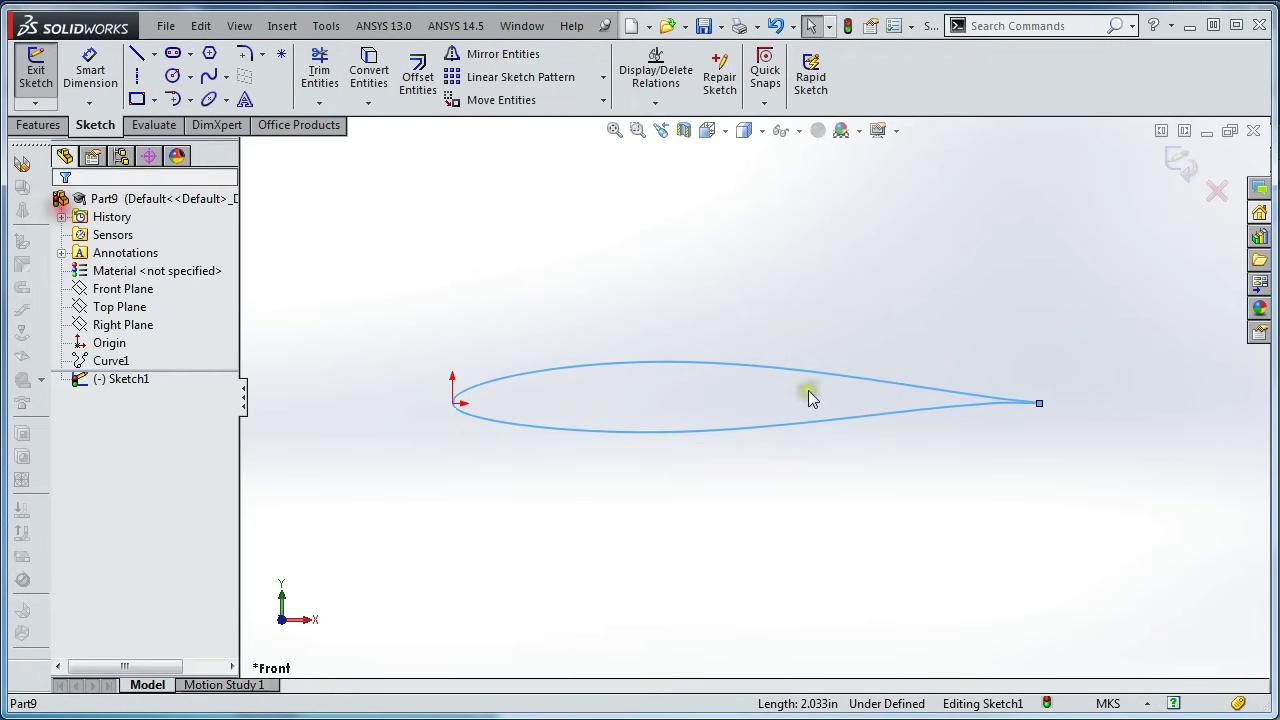
drag(810, 376, 822, 236)
click(911, 421)
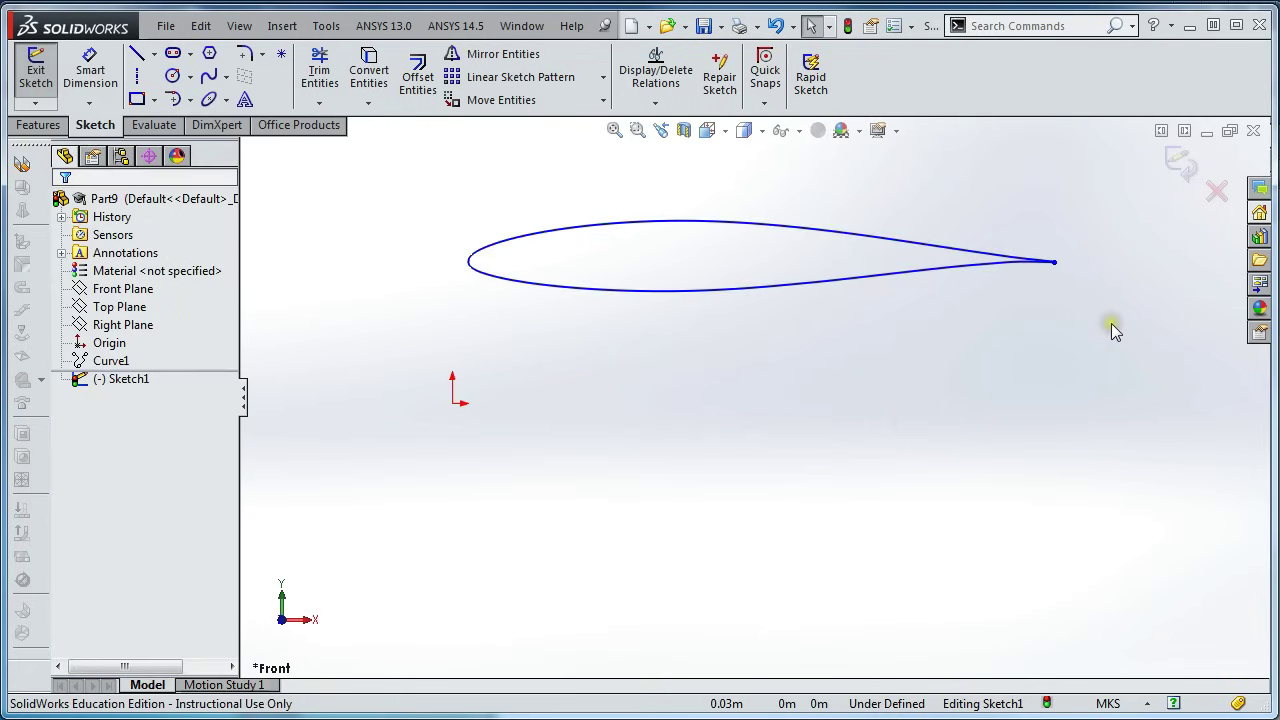
Nudge the spline's trailing-edge point slightly downward
drag(1057, 262, 1055, 291)
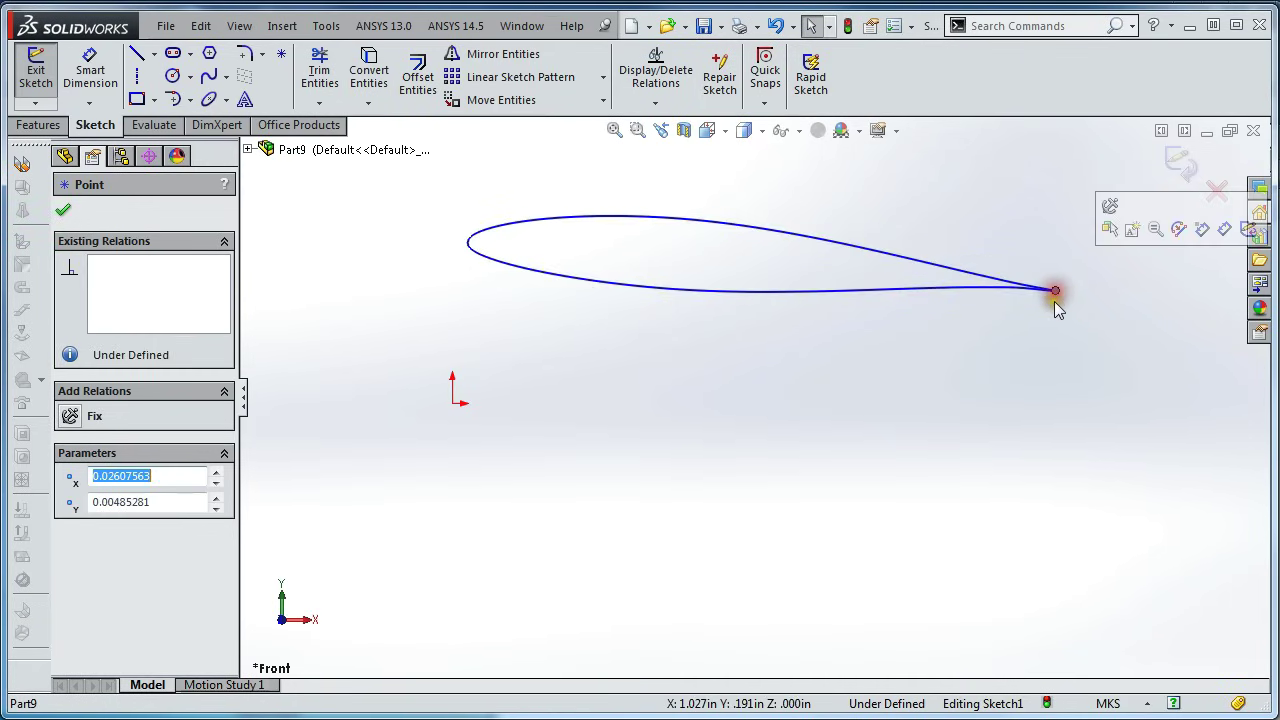
click(1021, 362)
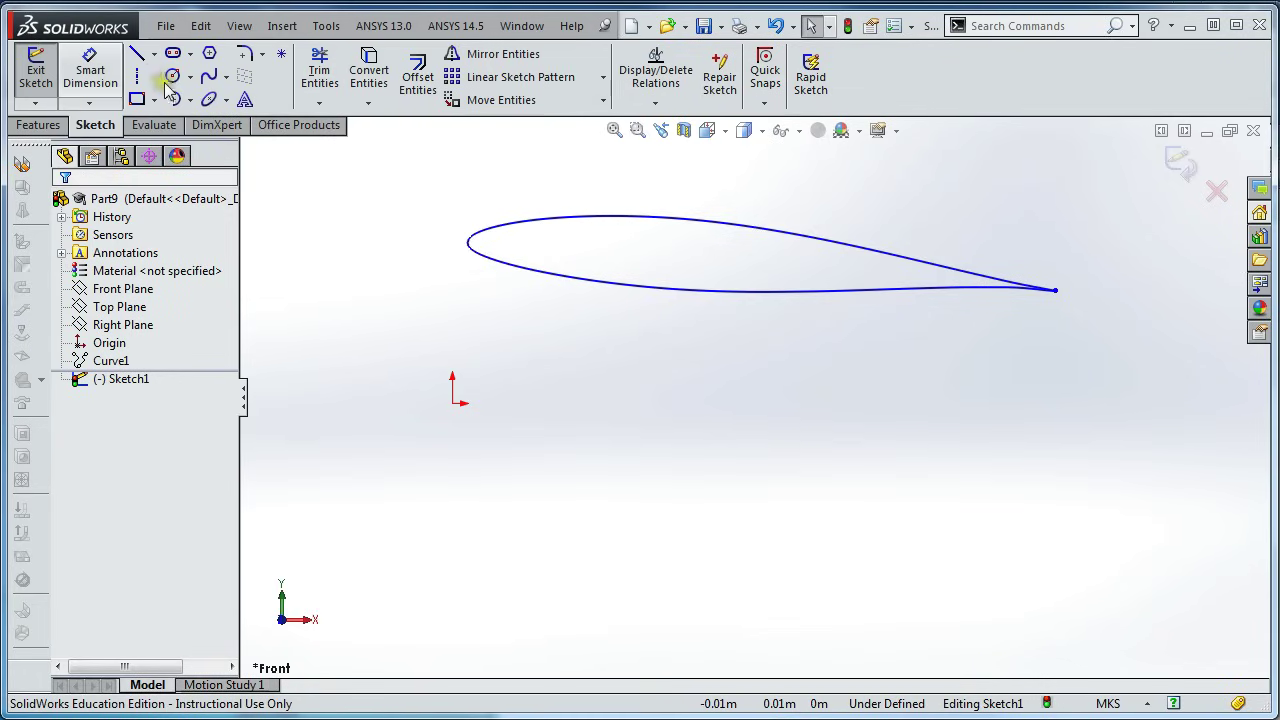
scroll(757, 286, up, 1)
scroll(747, 274, down, 1)
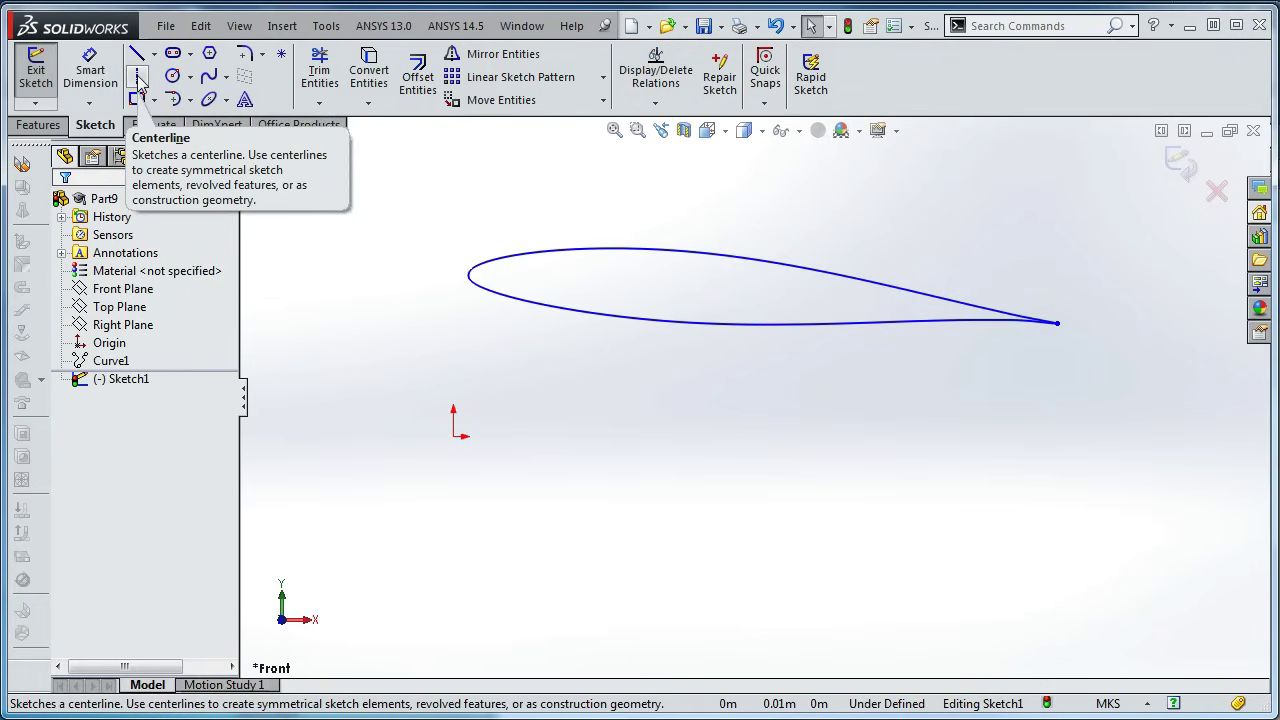
Draw a construction chord line from trailing to leading edge, plus a short tangent line at the leading edge
click(138, 85)
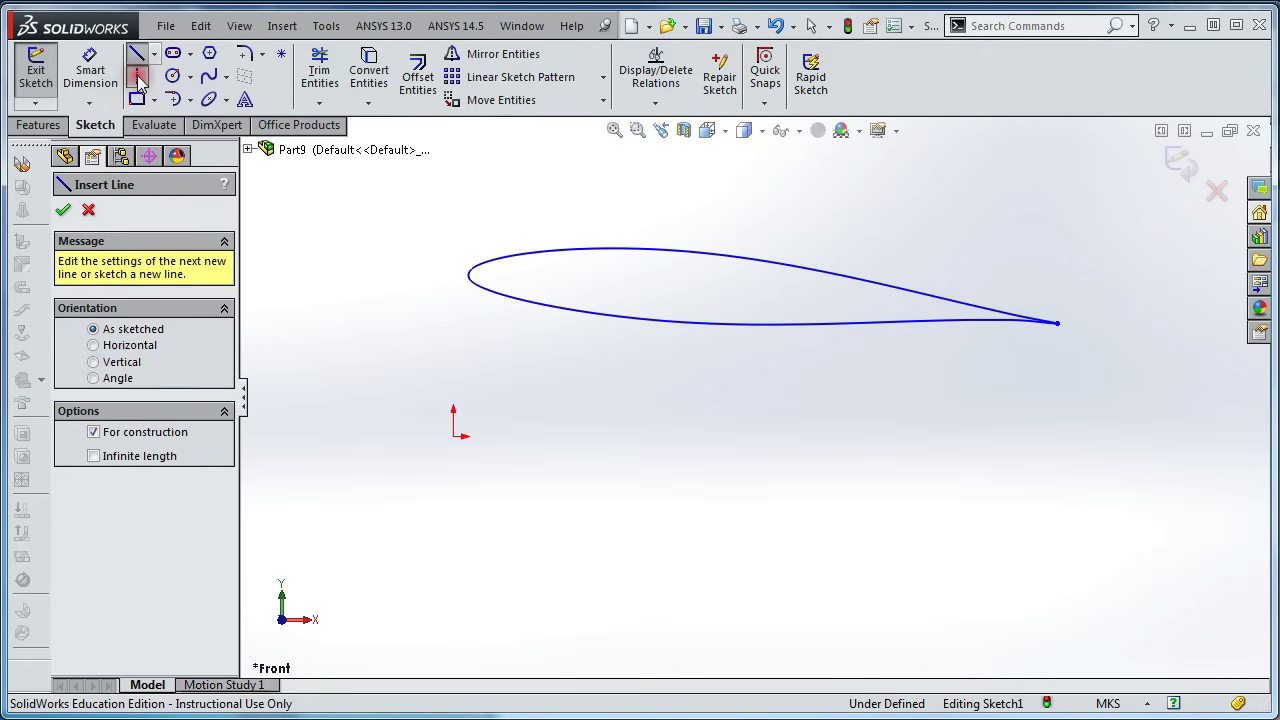
click(1058, 323)
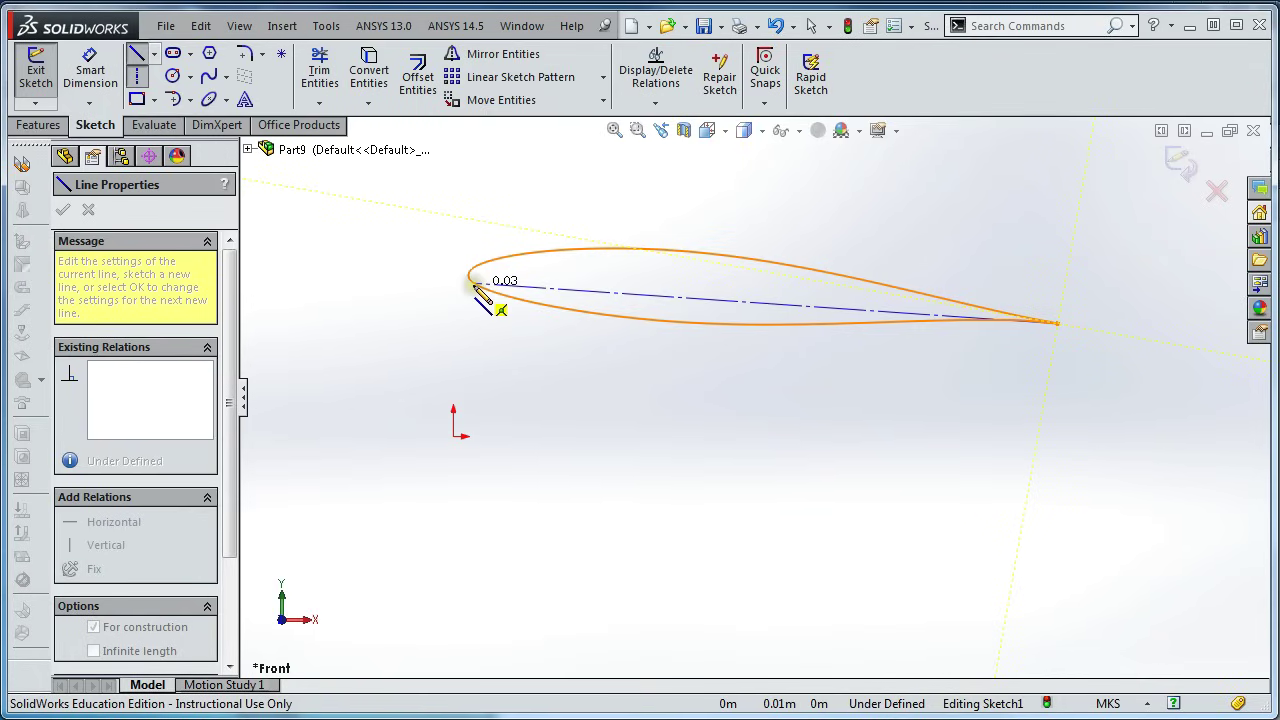
click(474, 283)
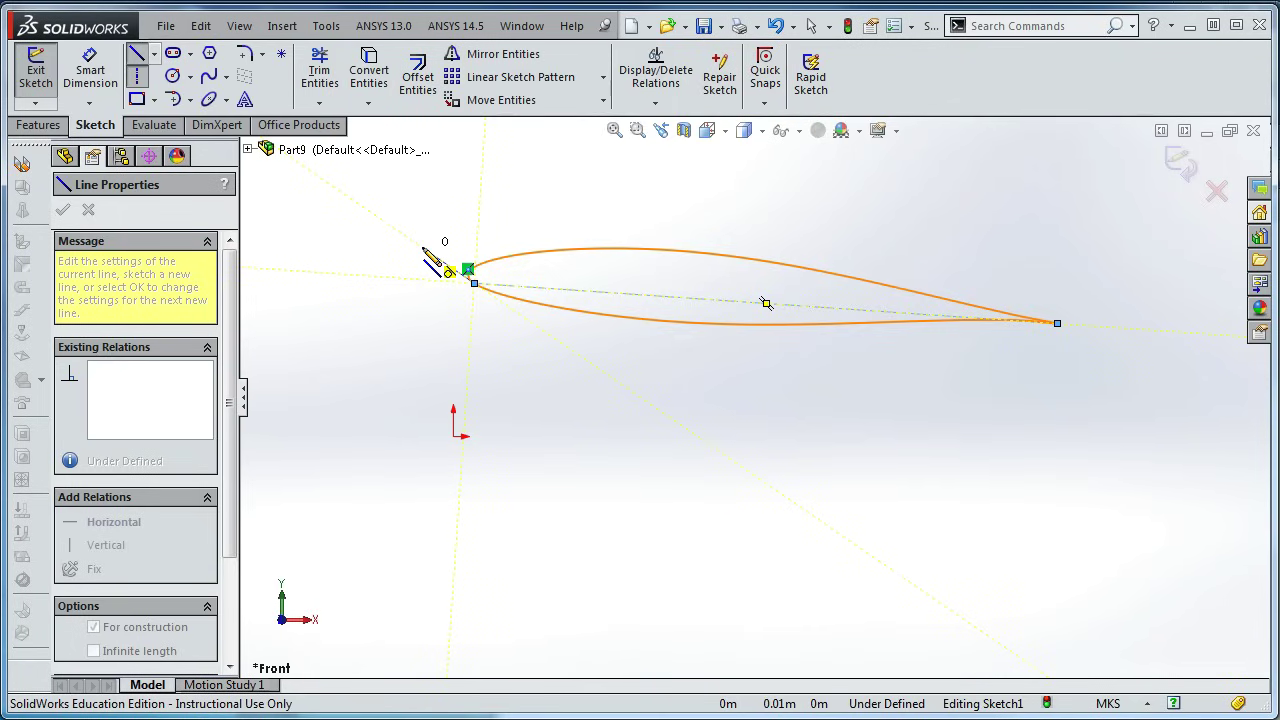
click(422, 247)
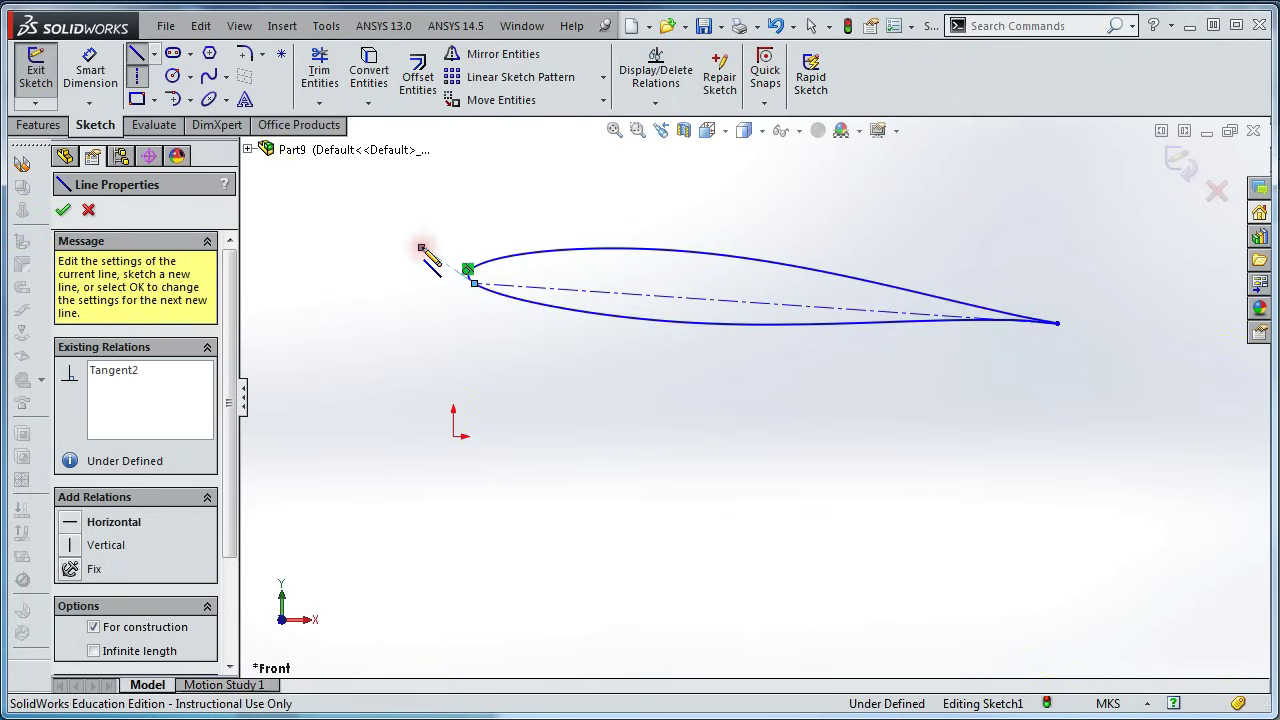
key(Escape)
scroll(493, 330, down, 2)
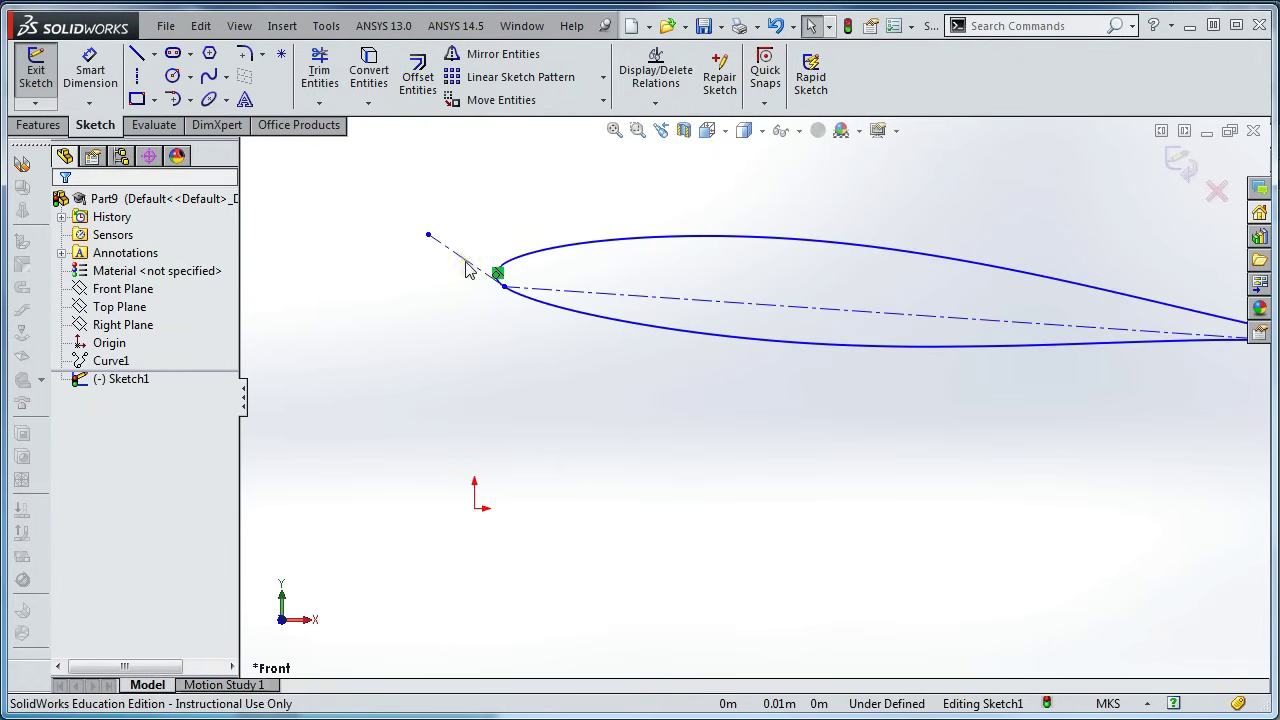
Make the short leading-edge line perpendicular to the chord centerline
scroll(466, 266, up, 1)
click(556, 296)
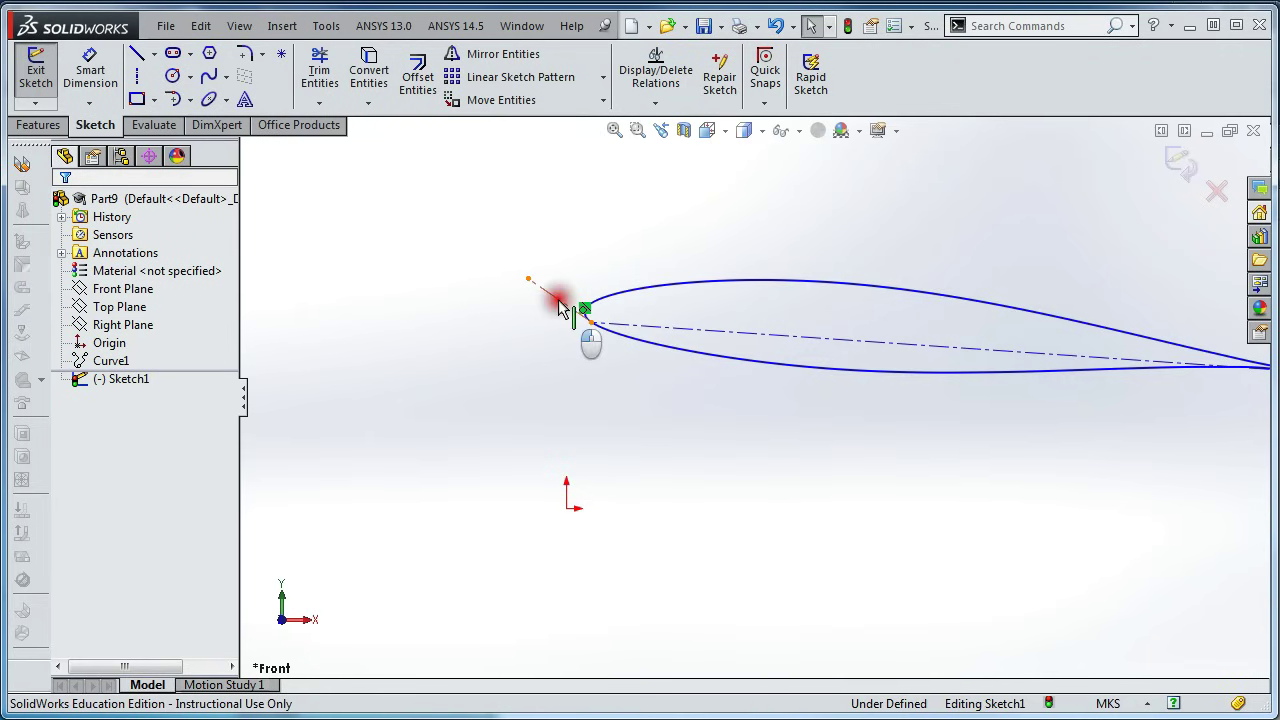
ctrl+click(699, 329)
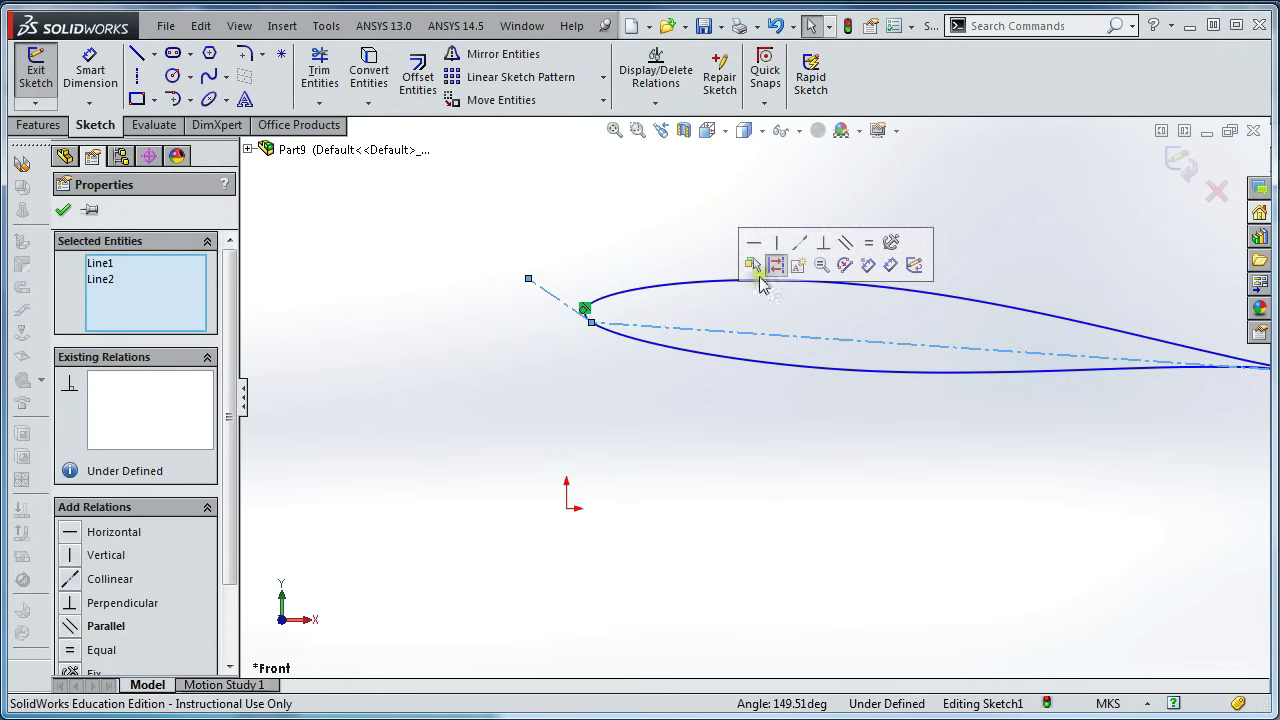
click(817, 246)
scroll(1000, 340, up, 3)
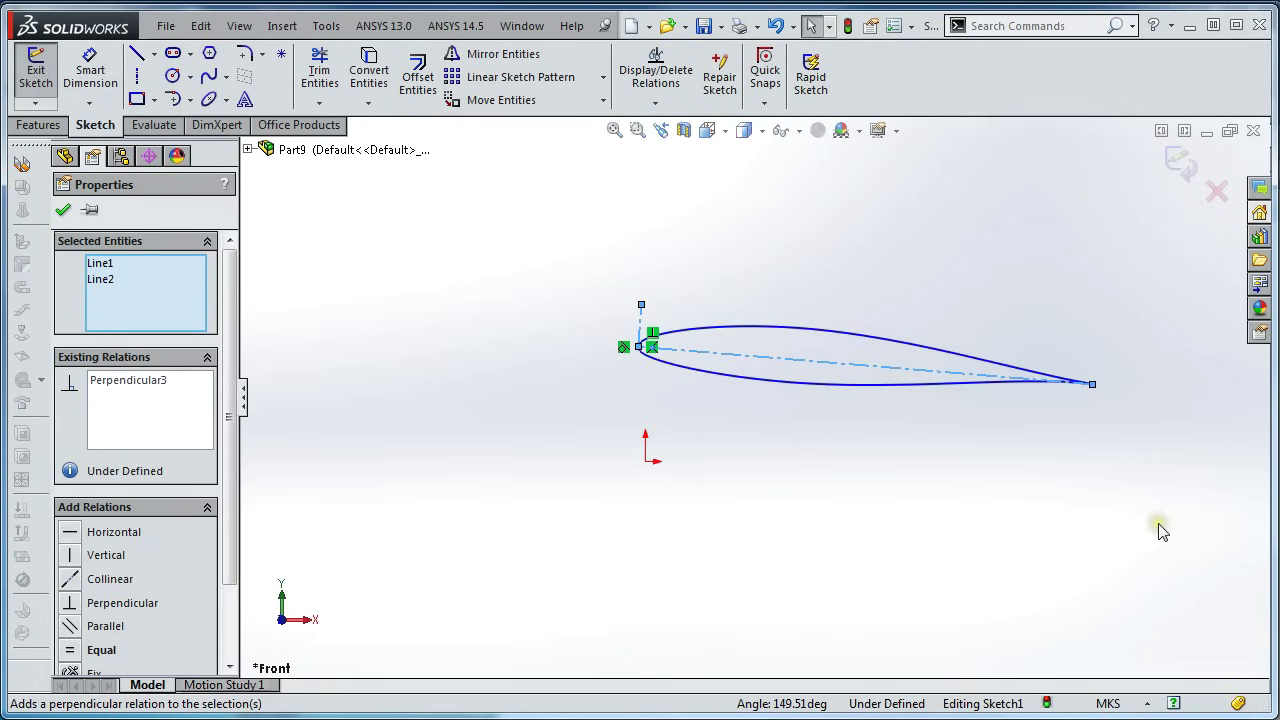
scroll(694, 371, down, 3)
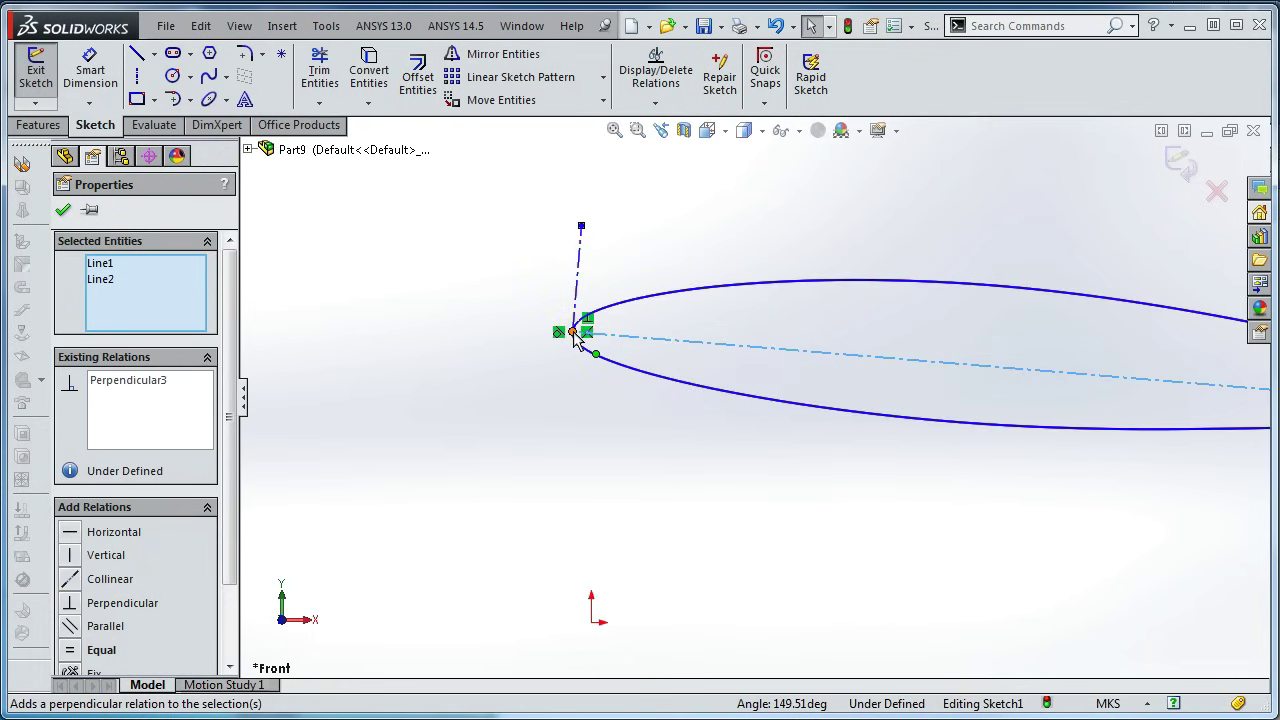
click(494, 394)
scroll(757, 454, up, 3)
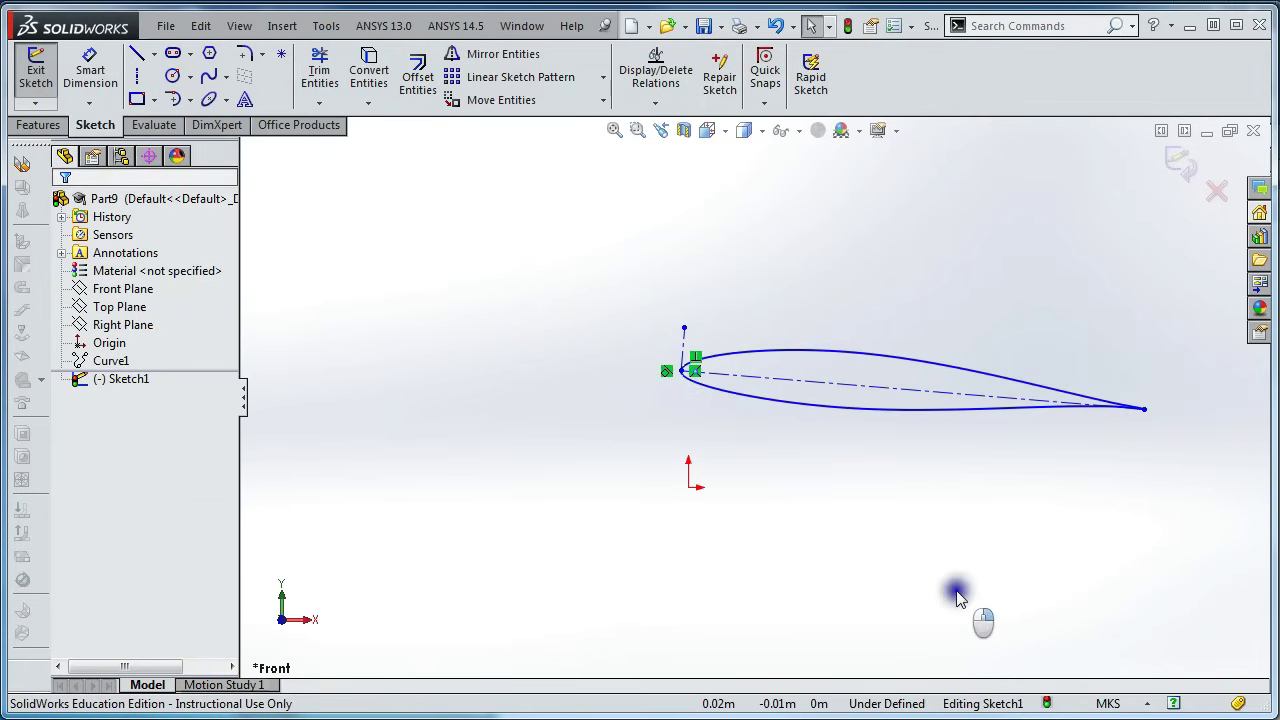
Dimension the chord centerline along its length and enter .3 as its new value
right_drag(969, 515, 969, 480)
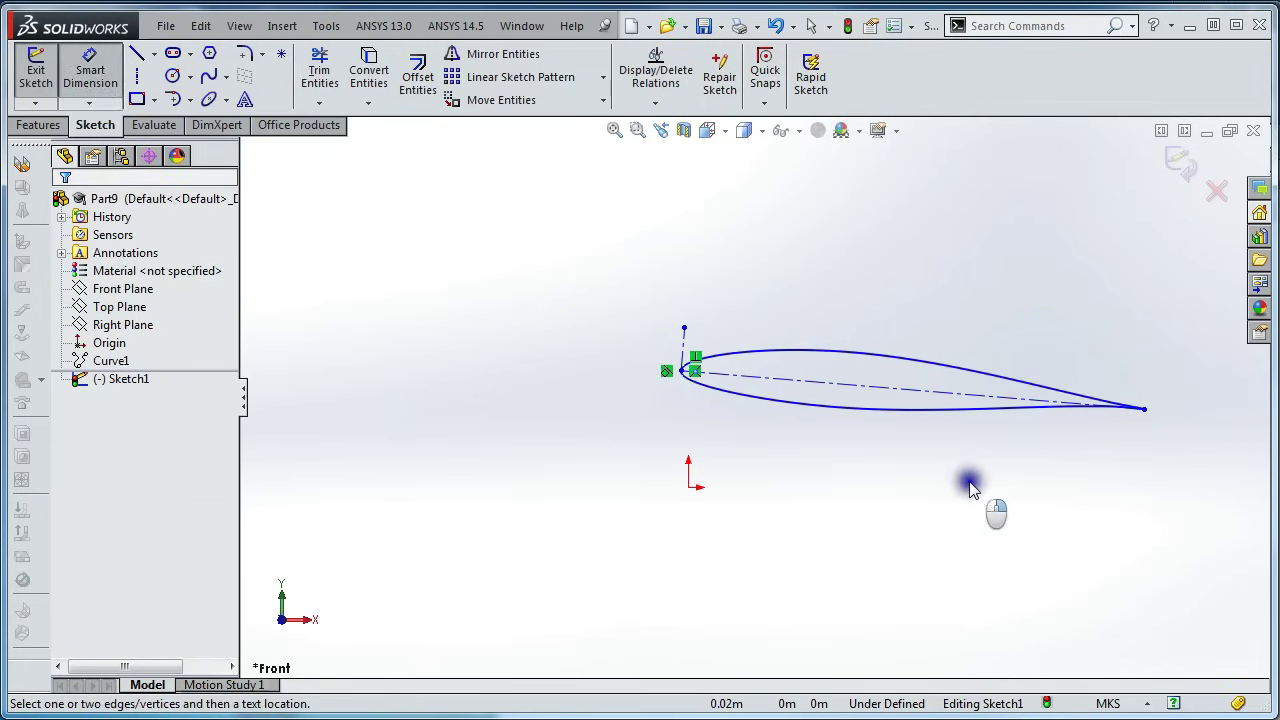
click(874, 397)
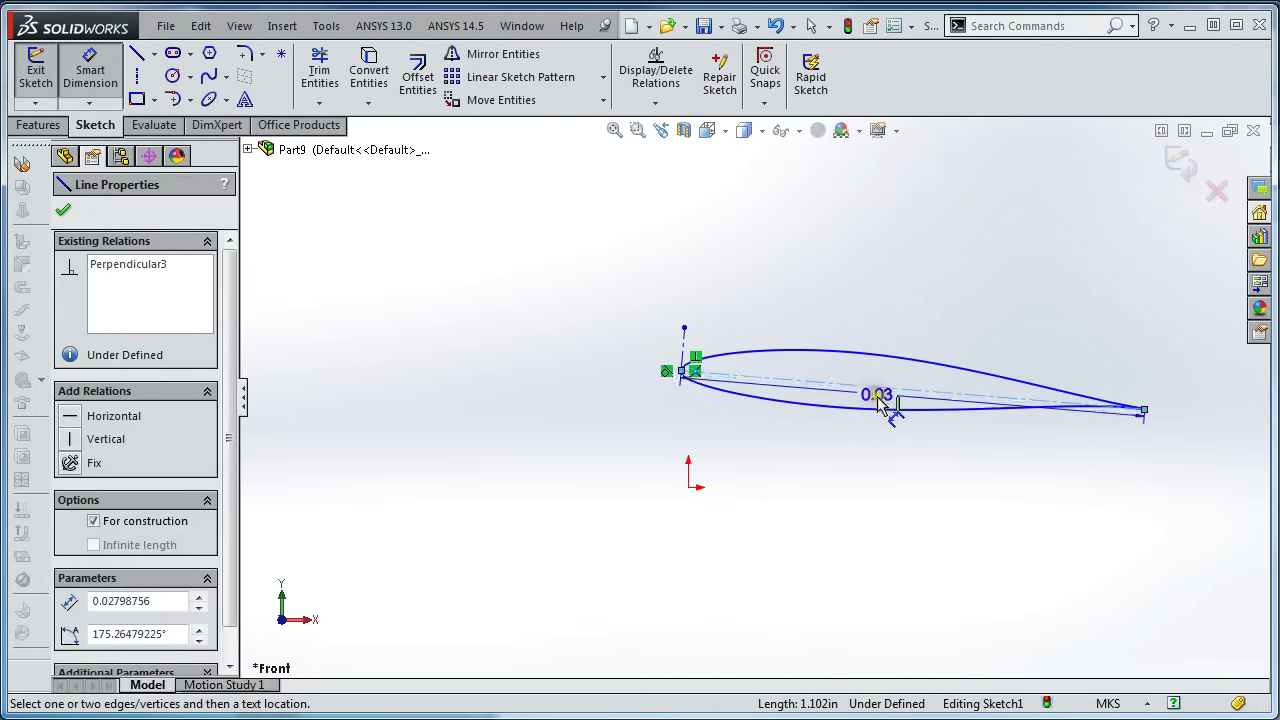
right_click(878, 406)
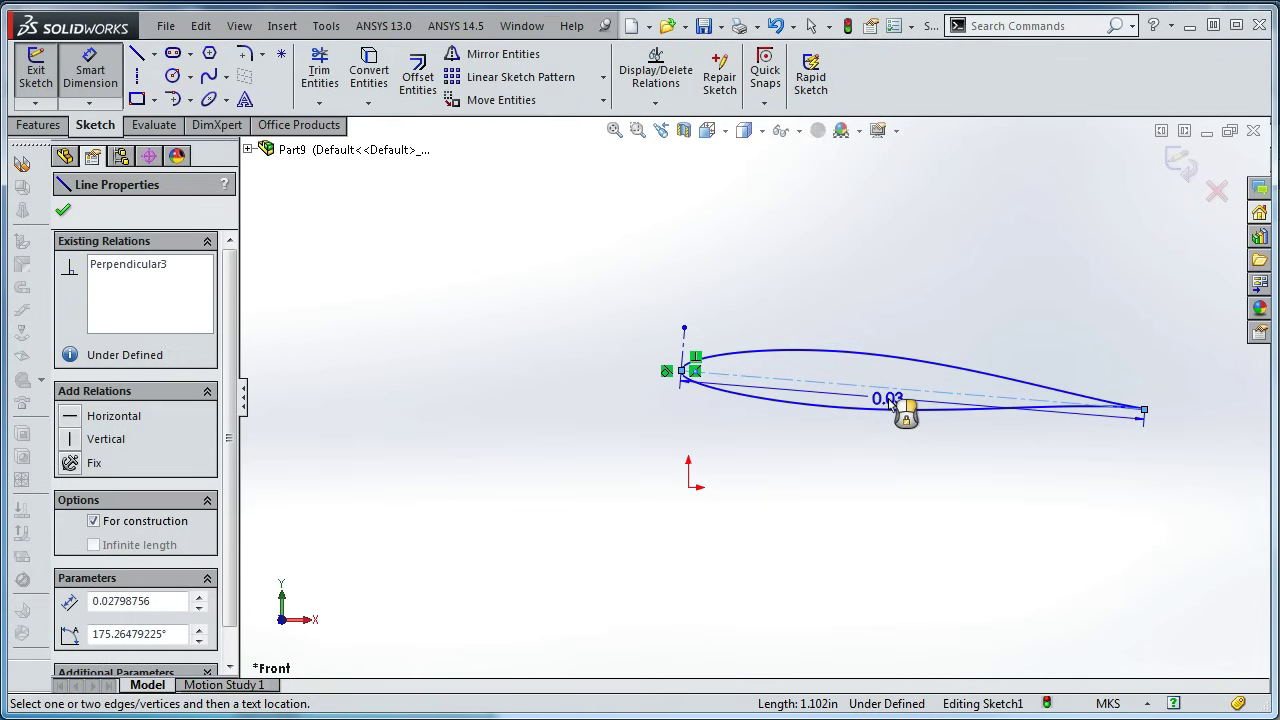
click(889, 400)
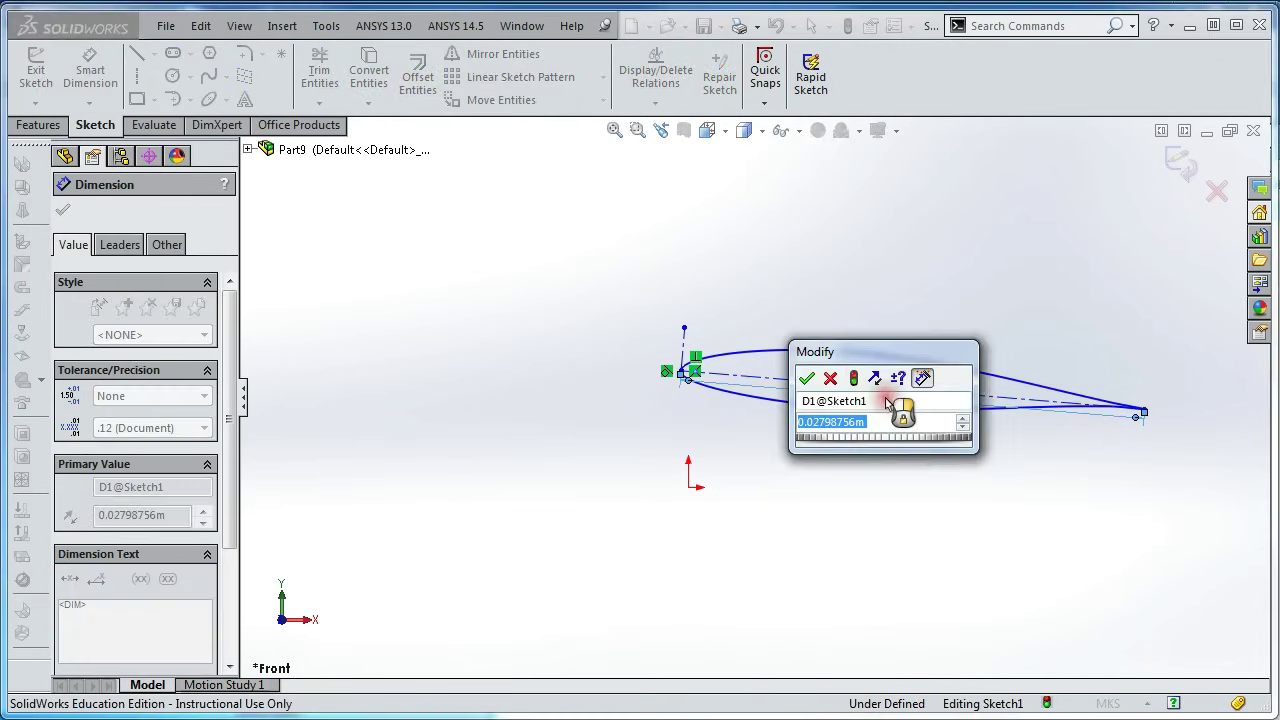
text(.3)
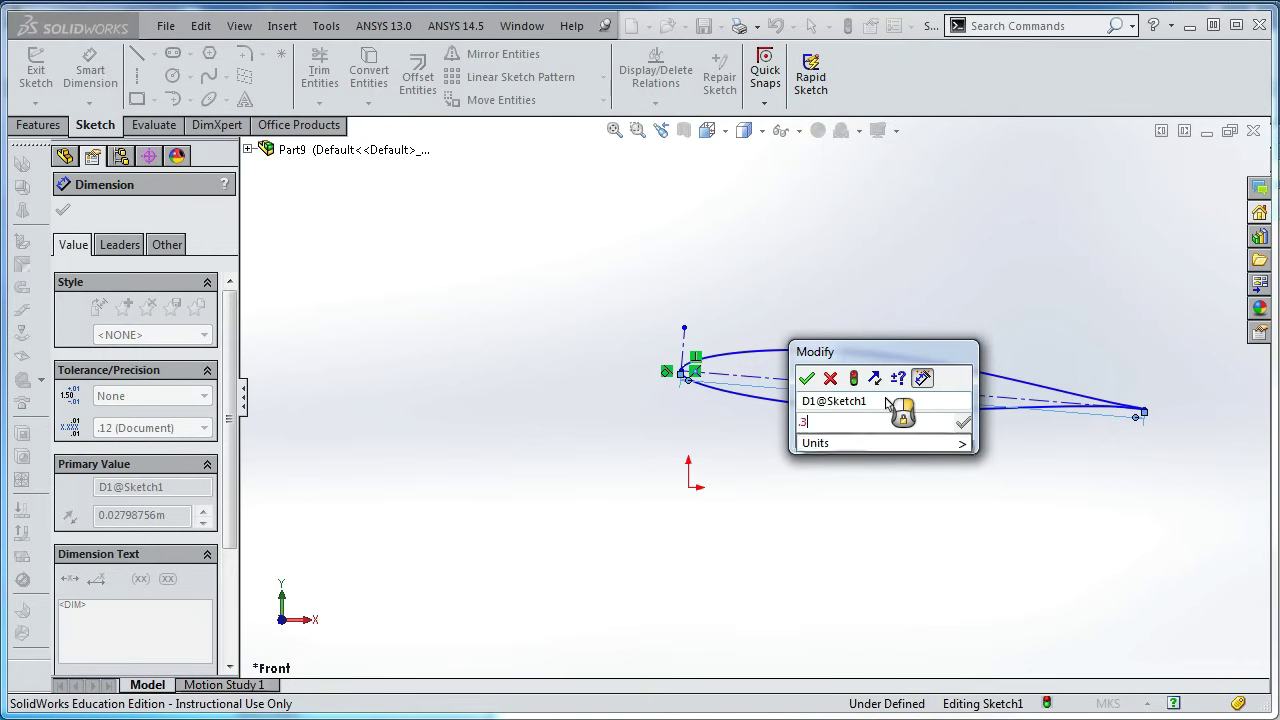